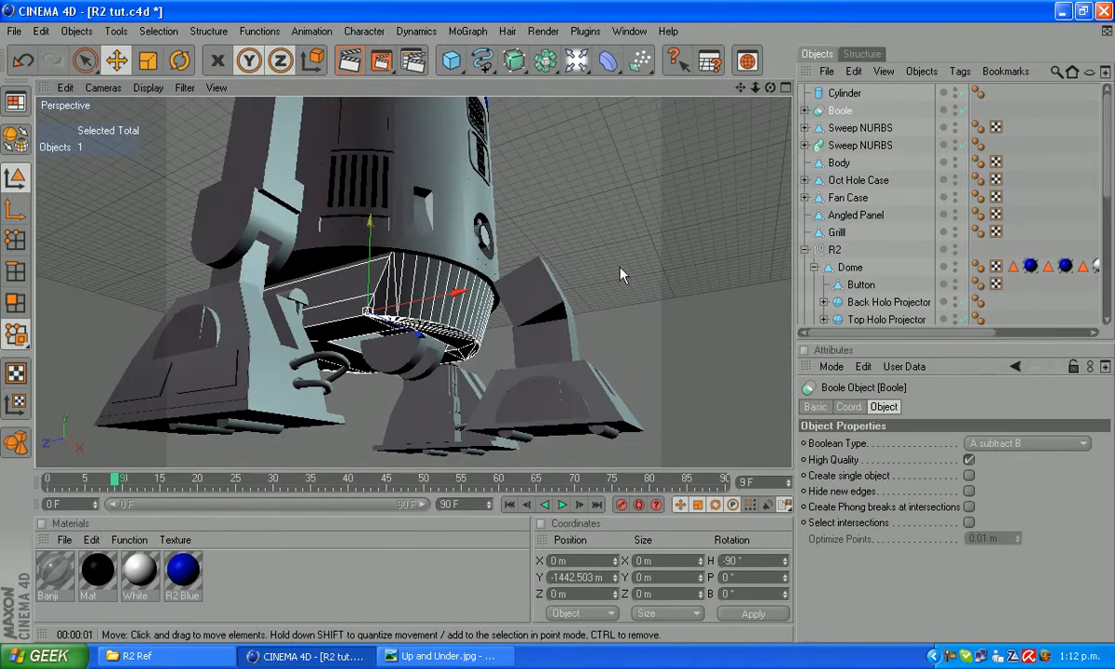
# - Examine which parts of the droid's body the ungrouped objects between Boole and Grill represent
pyautogui.moveTo(770, 89); pyautogui.dragTo(832, 35)
pyautogui.moveTo(770, 90); pyautogui.dragTo(842, 193)
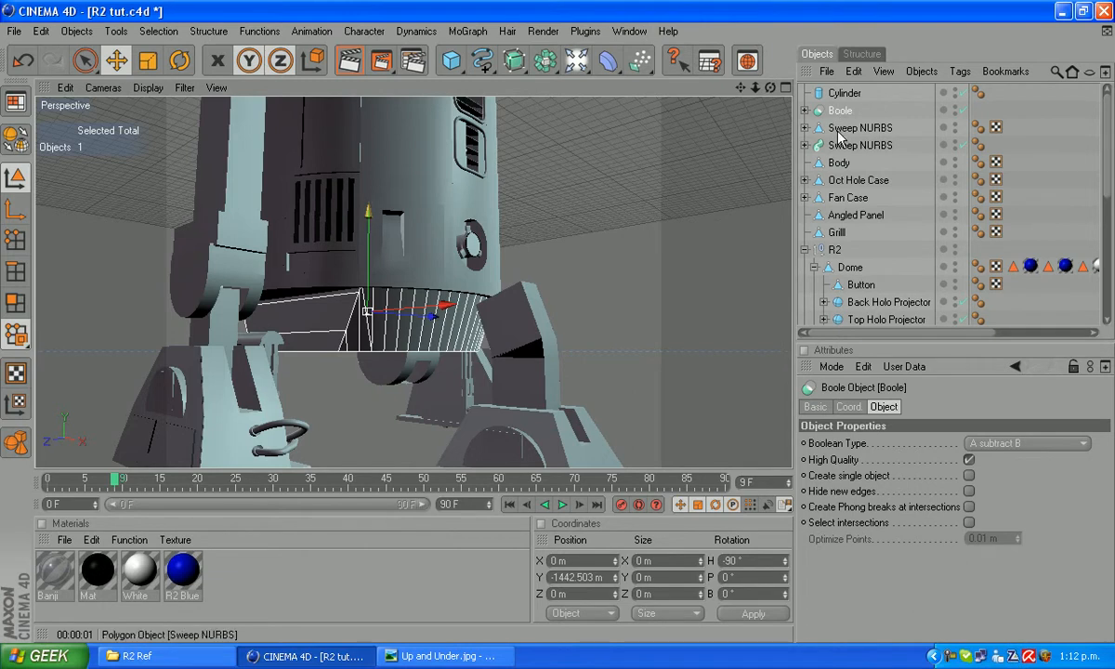
pyautogui.click(847, 127)
pyautogui.click(840, 146)
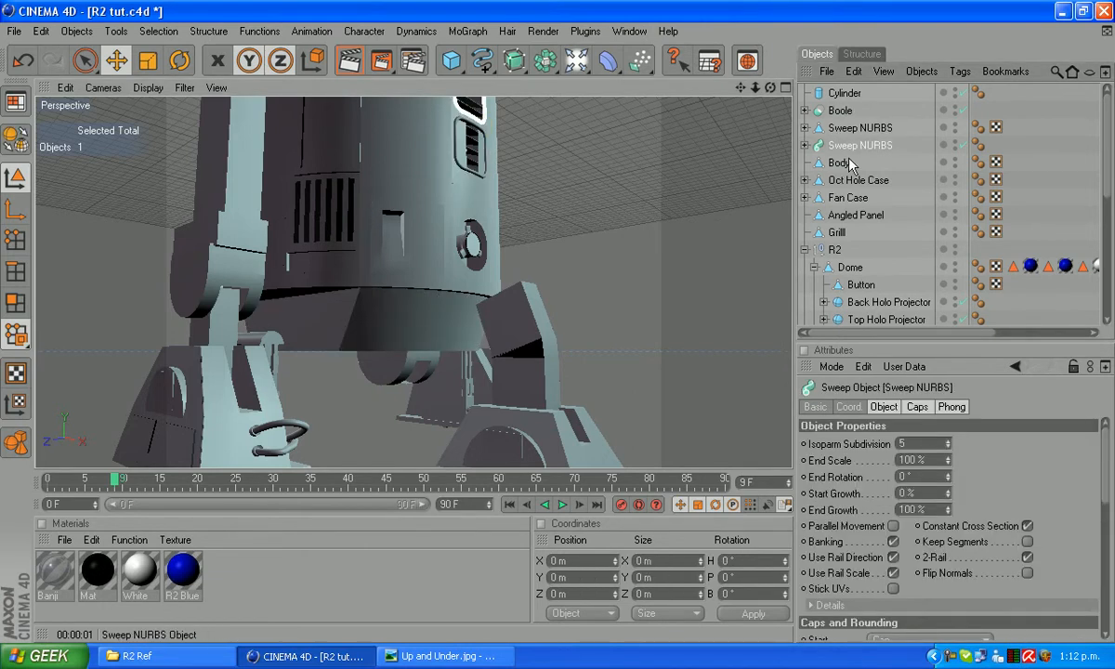
pyautogui.click(840, 162)
pyautogui.click(843, 200)
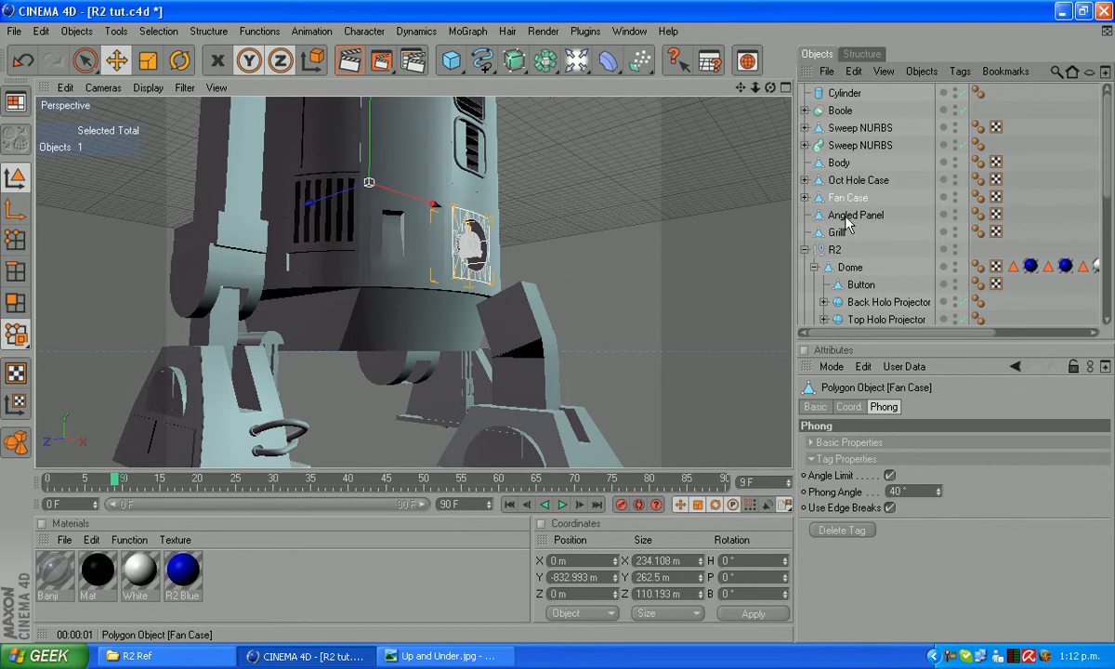
pyautogui.click(848, 215)
pyautogui.click(839, 233)
pyautogui.click(848, 215)
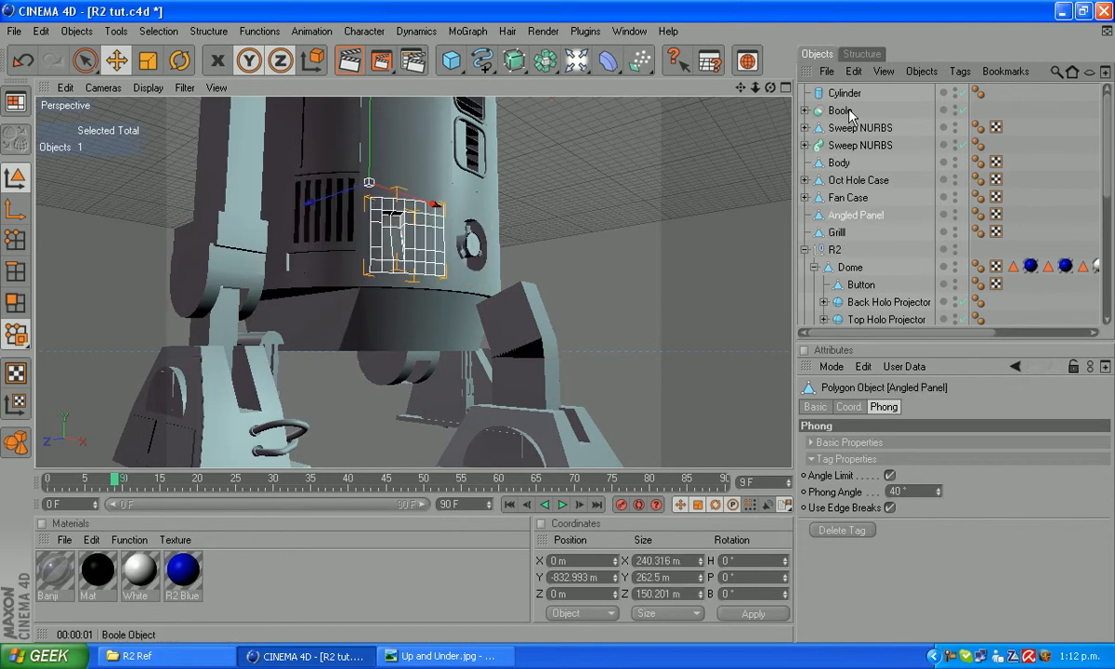
# - Group all objects from Boole through Grill into a single null object
pyautogui.click(843, 110)
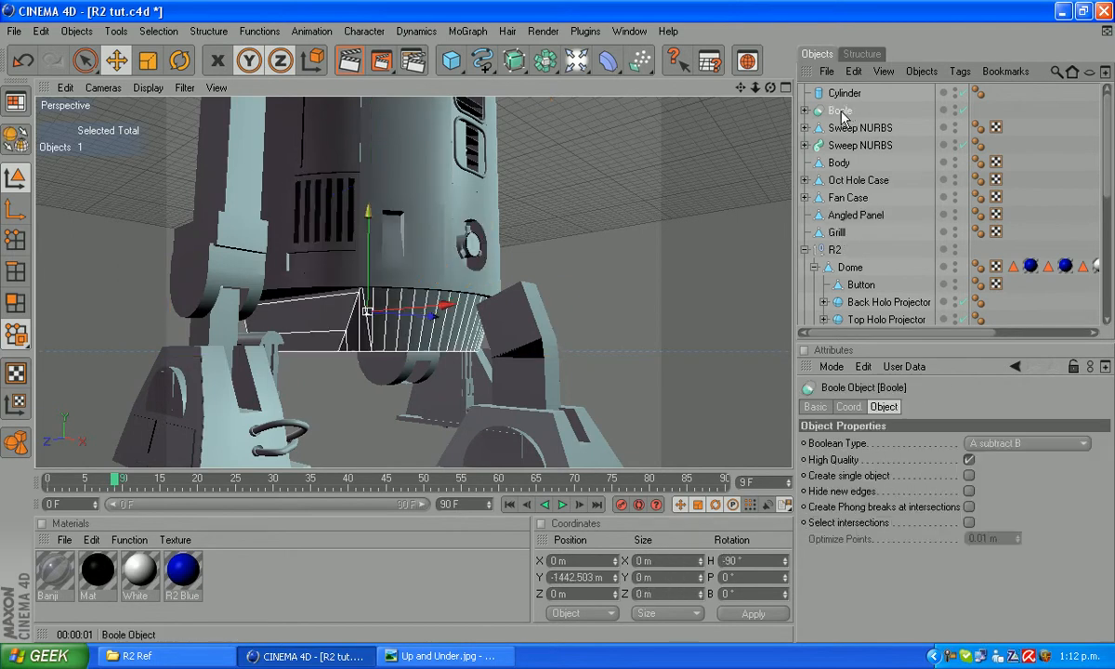
pyautogui.keyDown('shift'); pyautogui.click(836, 234); pyautogui.keyUp('shift')
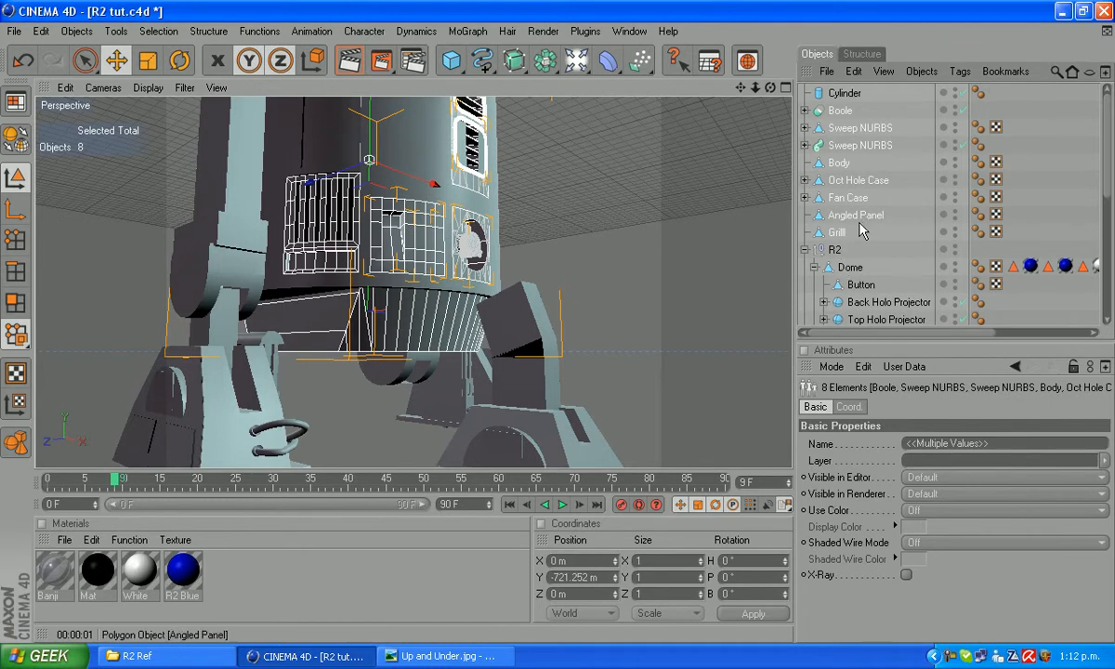
pyautogui.hotkey('alt', 'g')
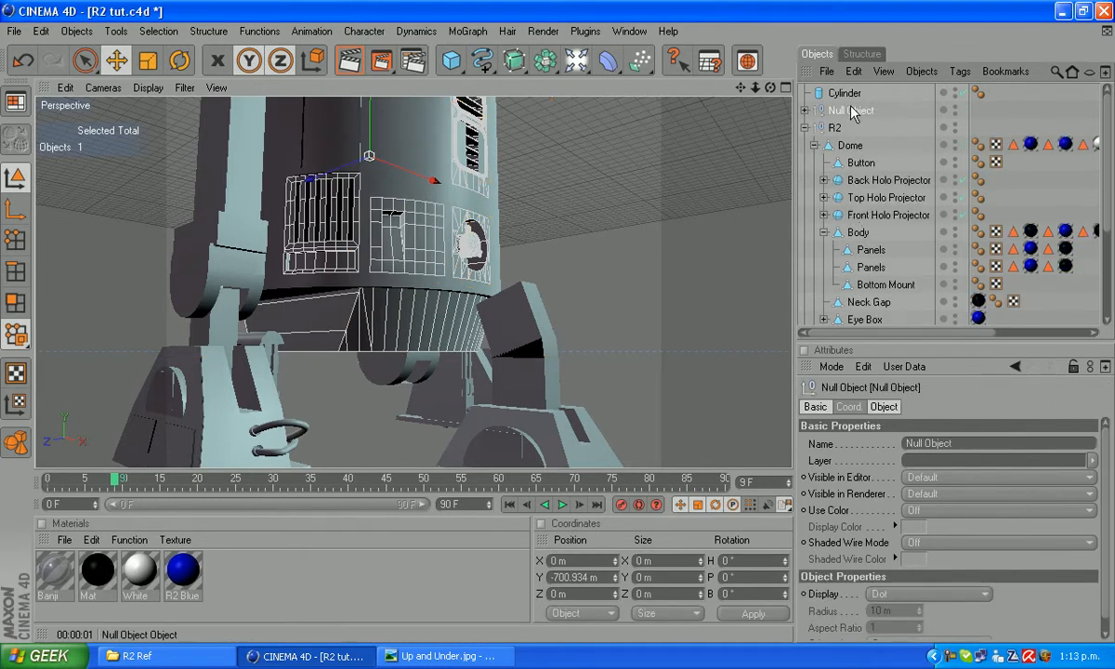
# - Rename the new null "Body detailing" and make it a child of the Body object inside Dome
pyautogui.doubleClick(851, 110)
pyautogui.write('Body detailing')
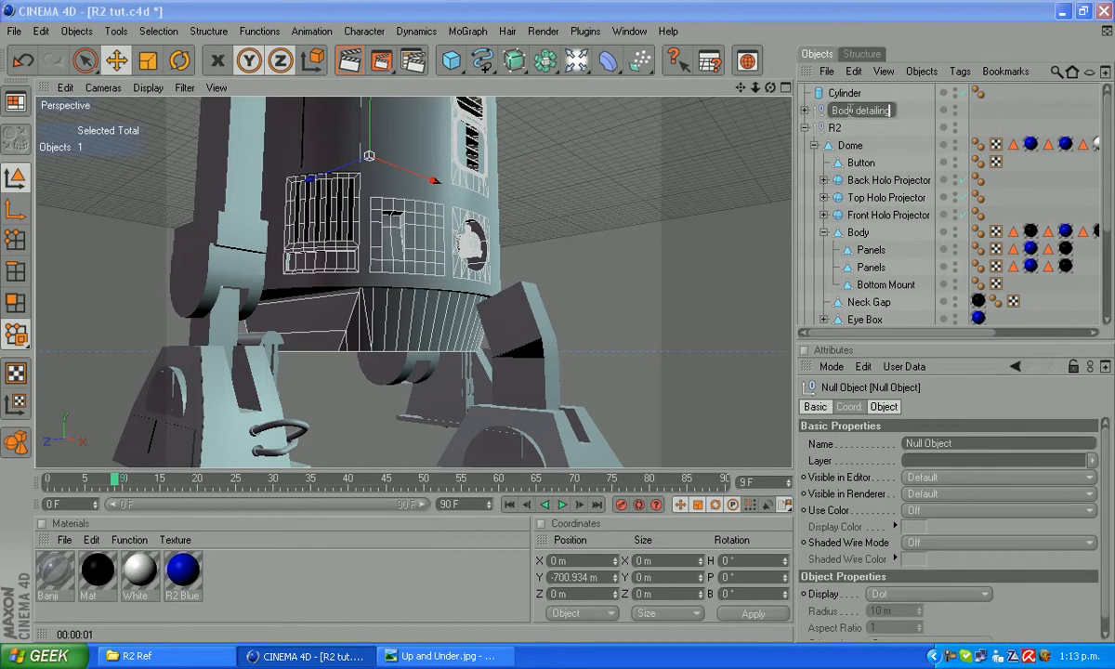
pyautogui.press('Return')
pyautogui.moveTo(836, 110); pyautogui.dragTo(844, 232)
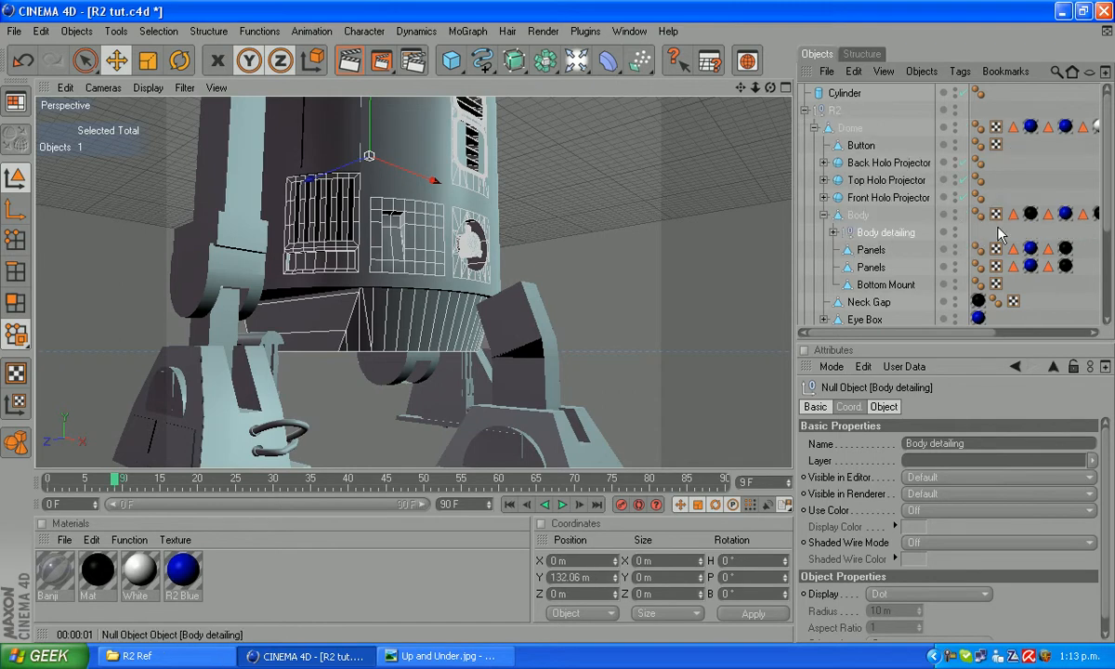
# - Rename the loose Cylinder at the body's base "Replacement Bottom" and make it a child of Body
pyautogui.moveTo(845, 94)
pyautogui.mouseDown()
pyautogui.moveTo(848, 212)
pyautogui.moveTo(839, 95)
pyautogui.mouseUp()
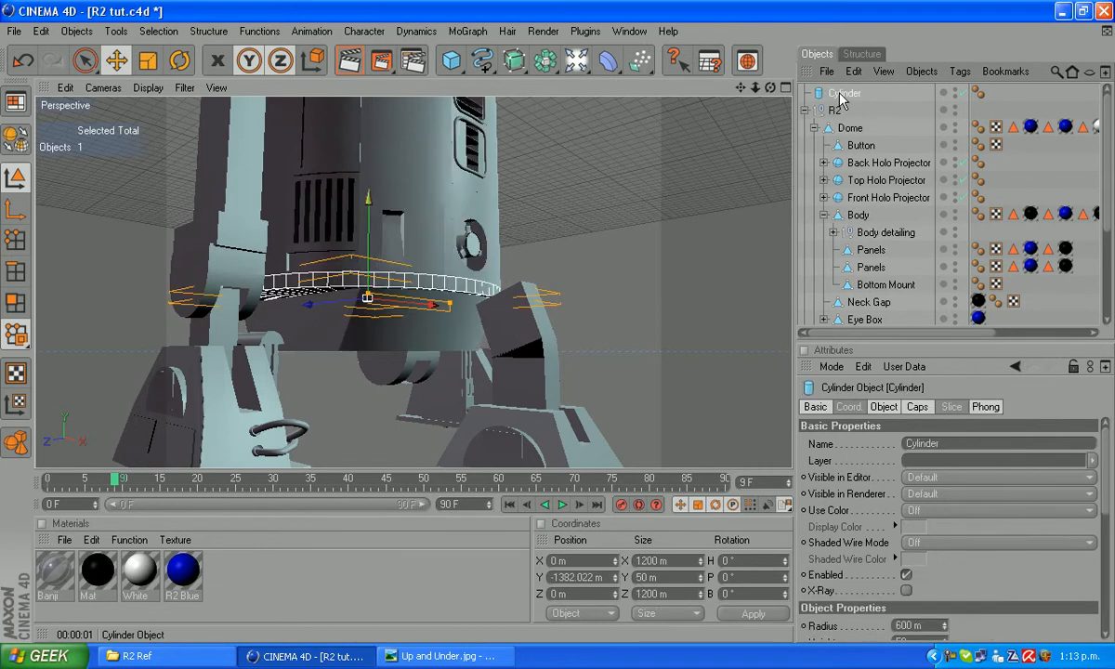
pyautogui.doubleClick(839, 93)
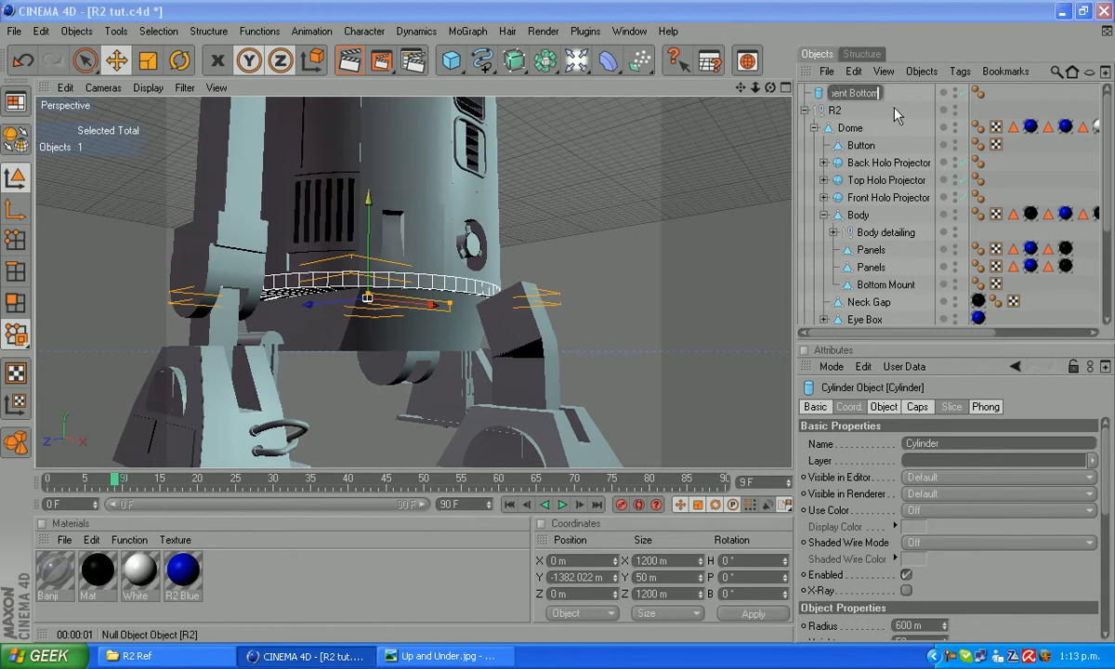
pyautogui.write('Replacement Bottom')
pyautogui.press('Return')
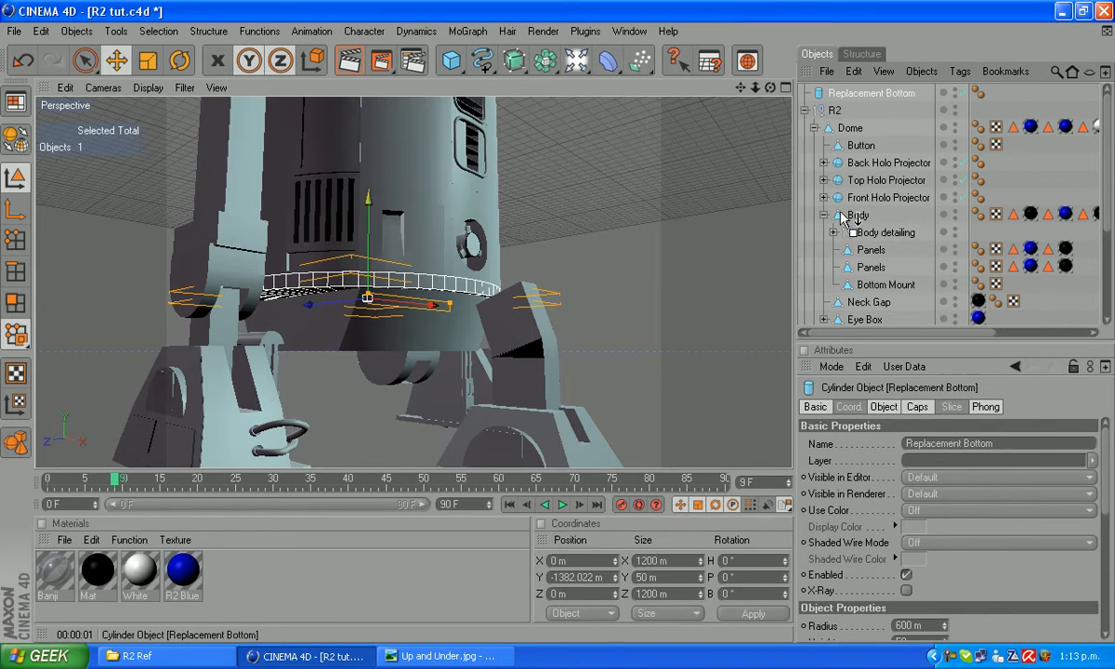
pyautogui.moveTo(840, 215); pyautogui.dragTo(839, 214)
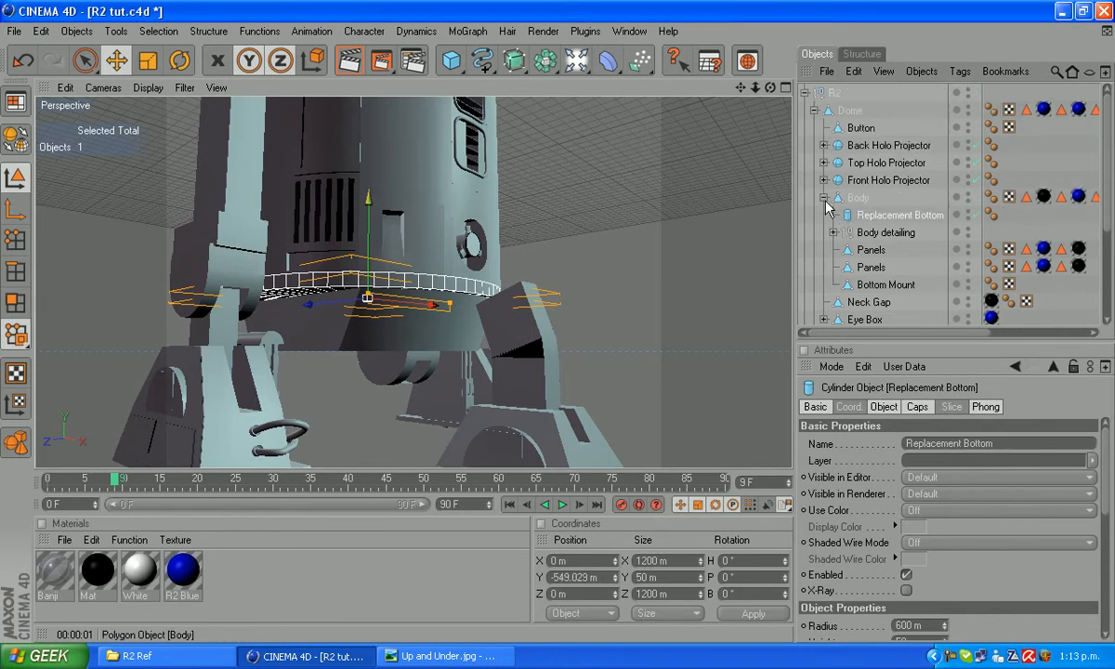
pyautogui.click(824, 198)
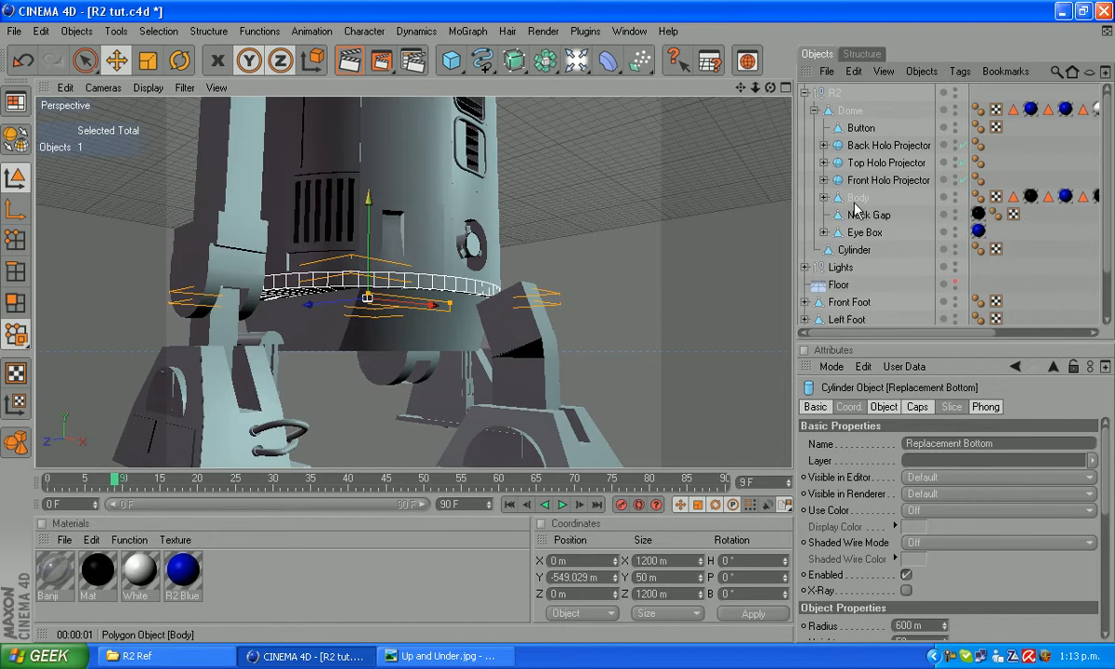
# - Rotate the whole R2 null to a pitch of -20° so the body tilts between its legs
pyautogui.click(830, 95)
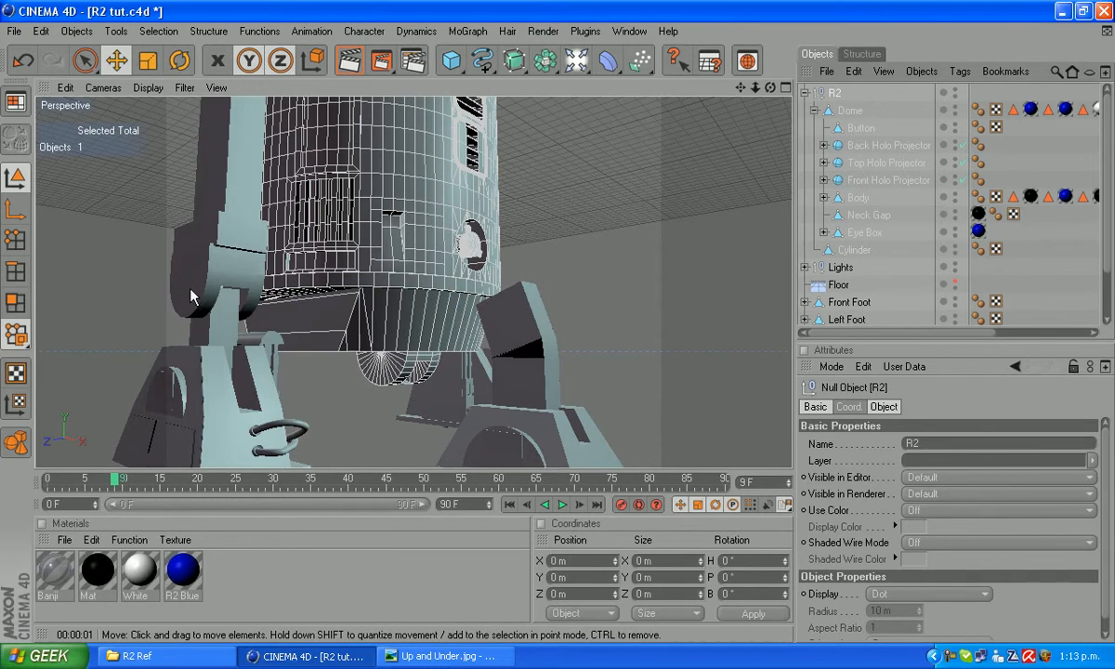
pyautogui.click(179, 60)
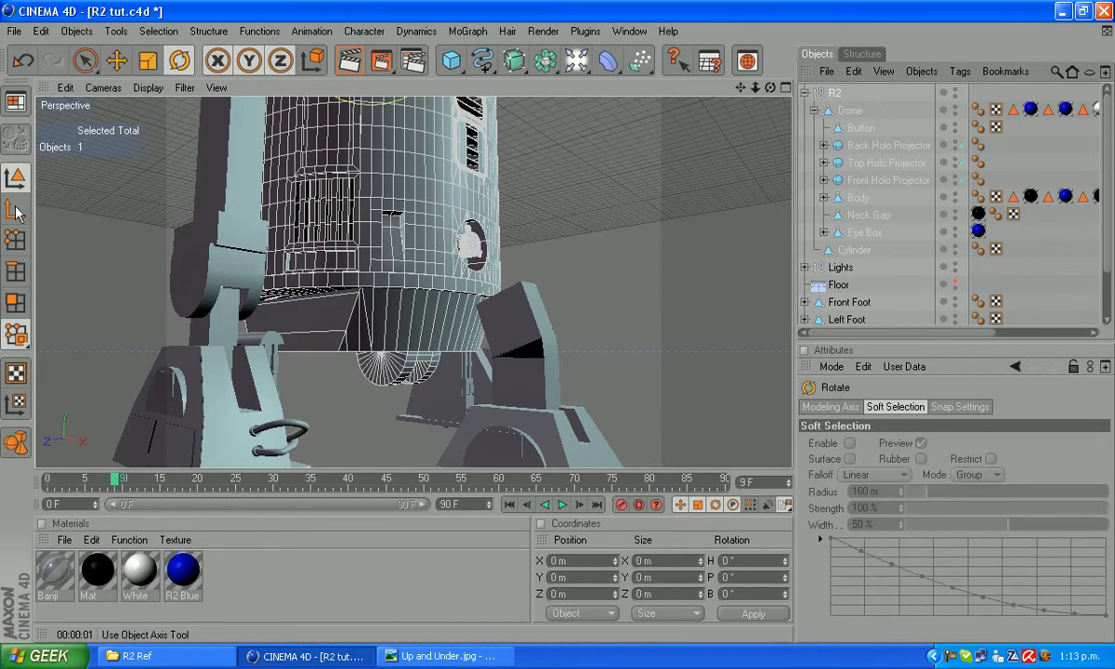
pyautogui.click(838, 92)
pyautogui.click(845, 111)
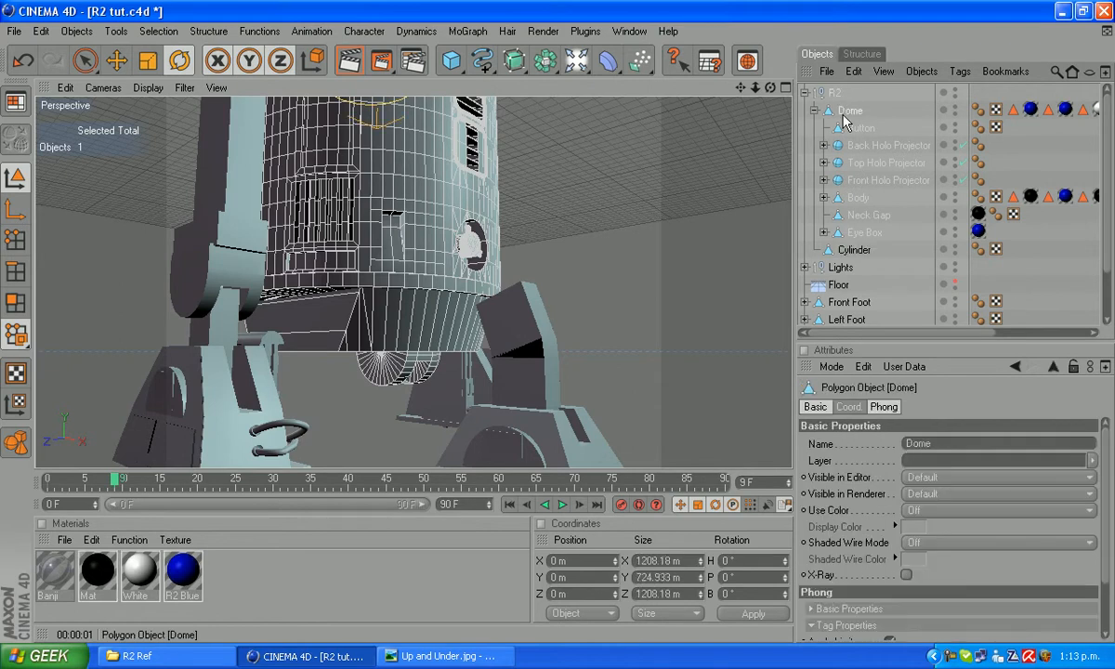
pyautogui.click(860, 128)
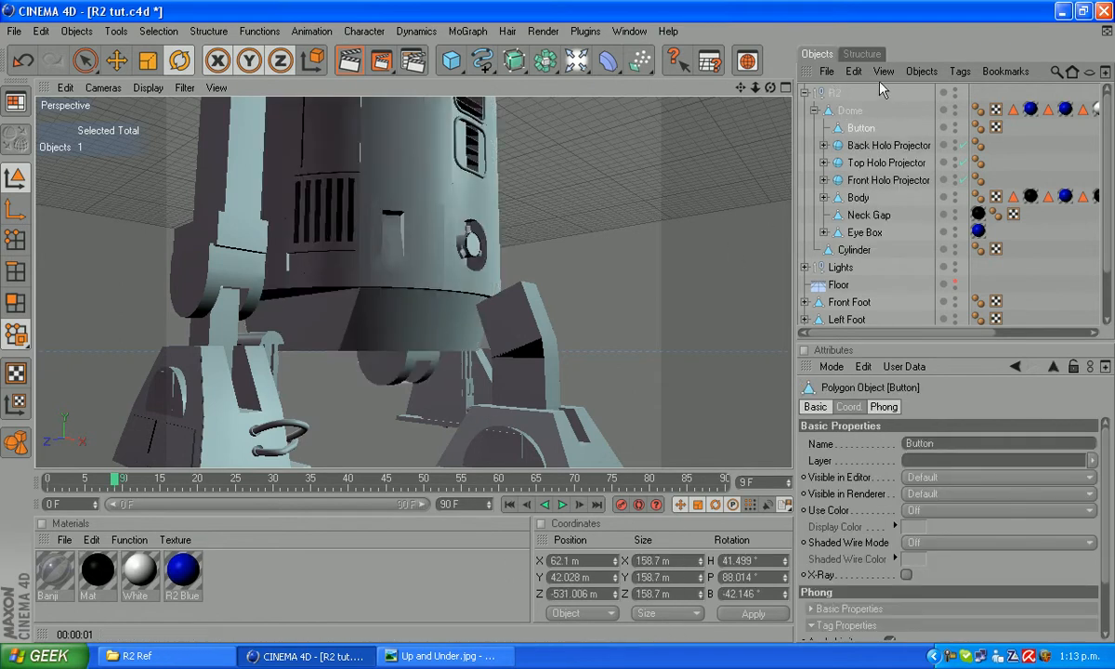
pyautogui.click(833, 94)
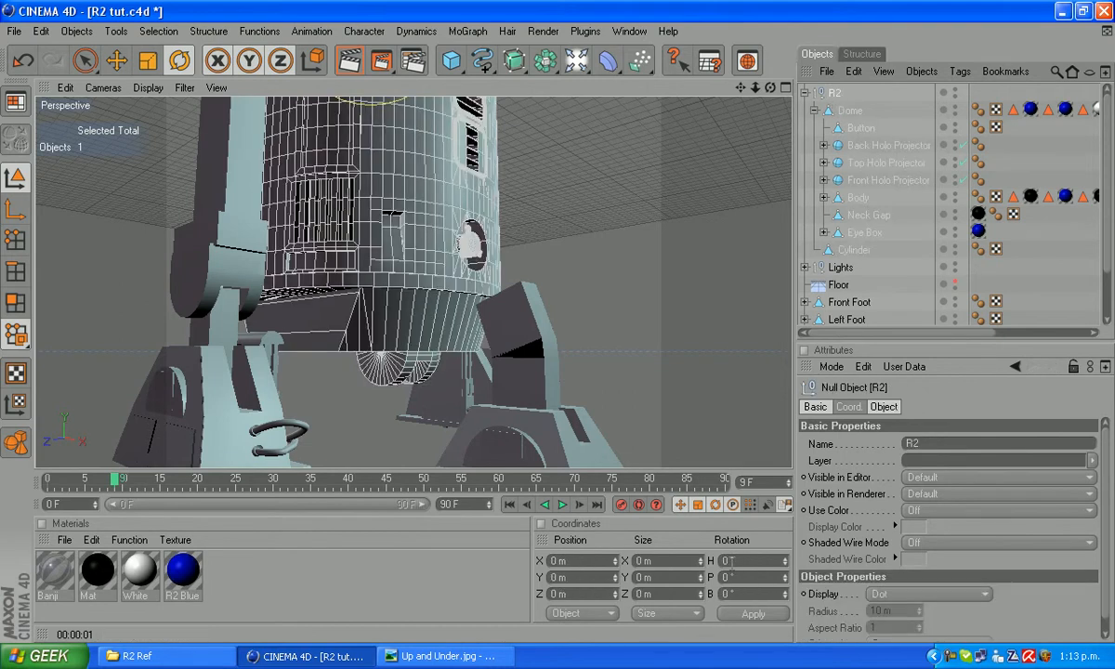
pyautogui.keyDown('alt'); pyautogui.moveTo(756, 203); pyautogui.dragTo(686, 203, button='right'); pyautogui.keyUp('alt')
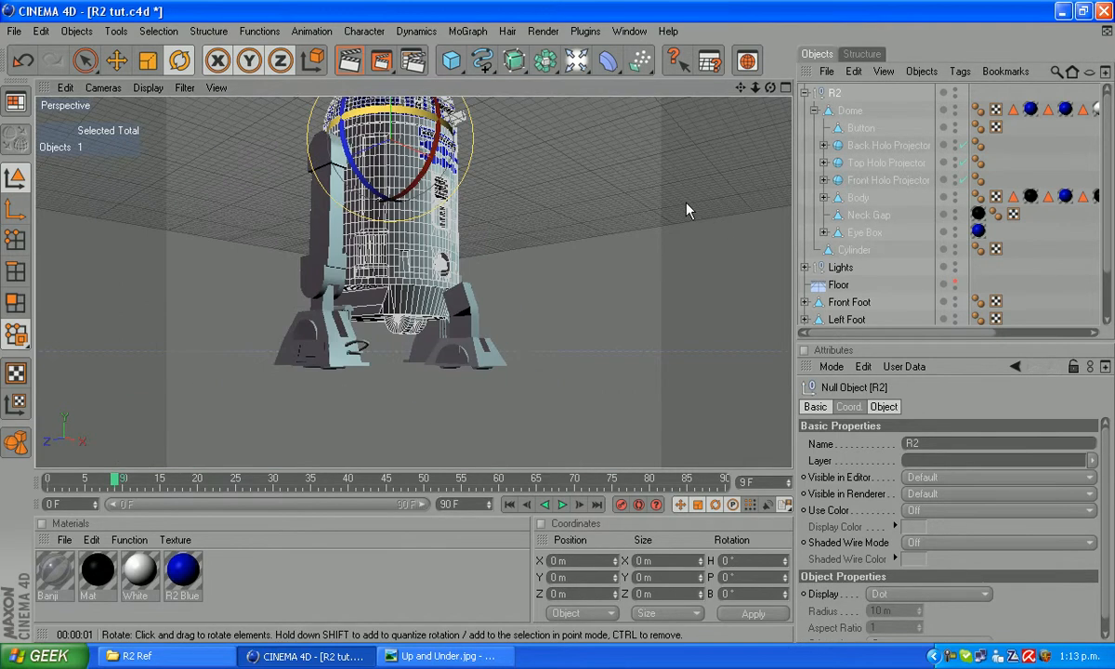
pyautogui.moveTo(388, 182); pyautogui.dragTo(256, 201)
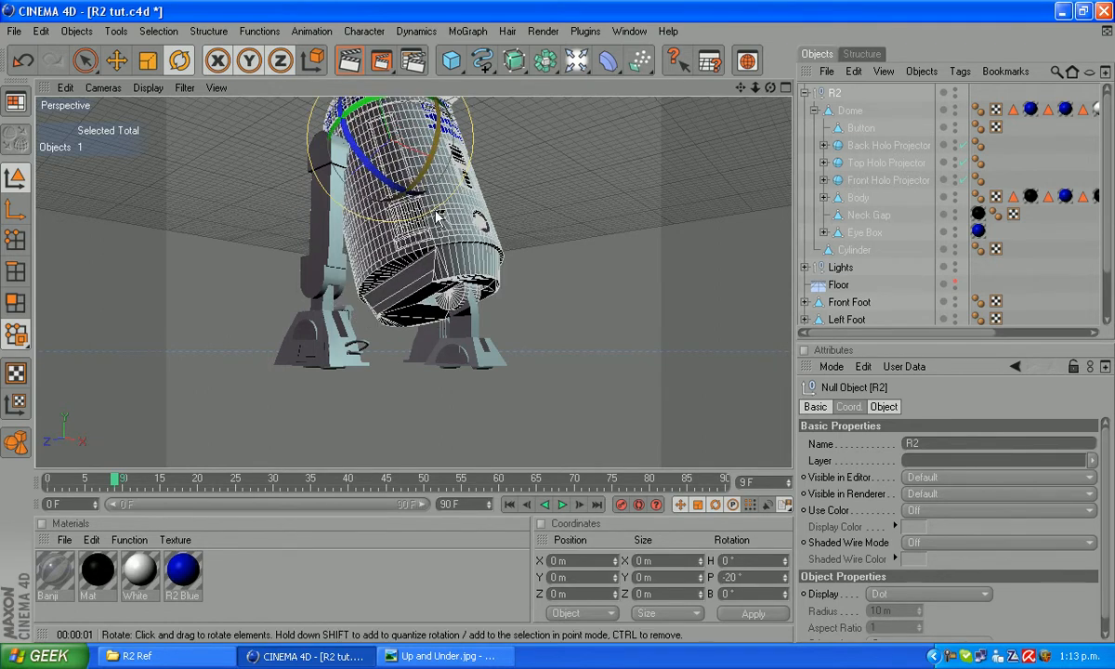
# - Hide the Body in the editor view while keeping its Bottom Mount child shown
pyautogui.moveTo(743, 90); pyautogui.dragTo(781, 5)
pyautogui.scroll(1, 632, 253)
pyautogui.scroll(-7, 630, 253)
pyautogui.scroll(7, 629, 252)
pyautogui.scroll(4, 630, 258)
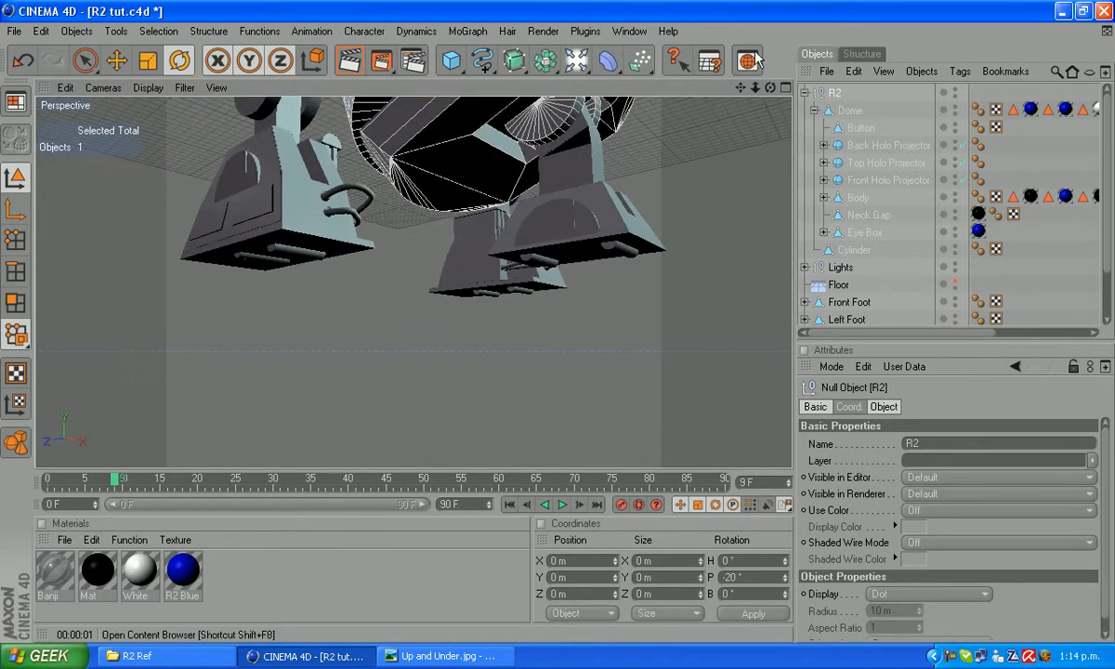
pyautogui.moveTo(771, 87); pyautogui.dragTo(693, 124)
pyautogui.scroll(3, 660, 223)
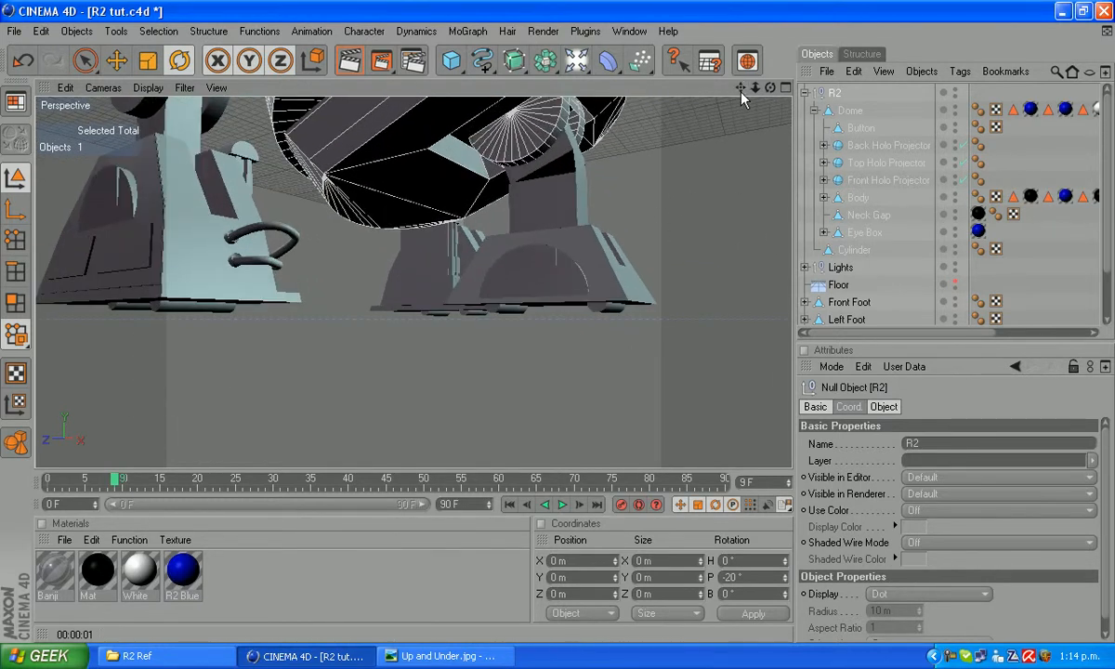
pyautogui.moveTo(740, 89); pyautogui.dragTo(734, 178)
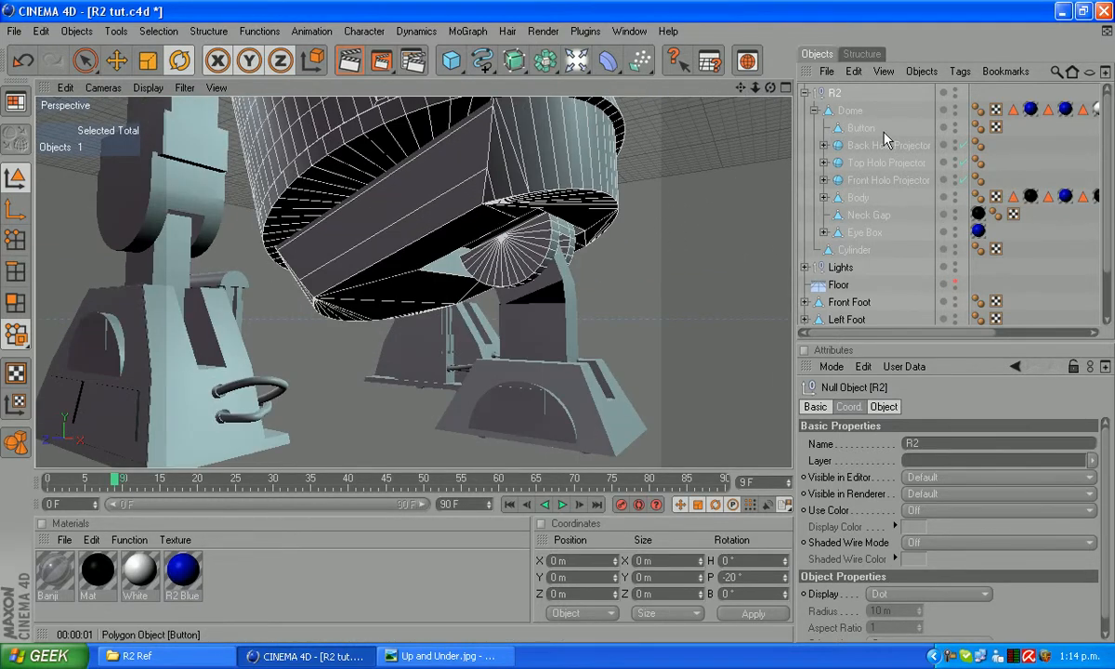
pyautogui.click(823, 198)
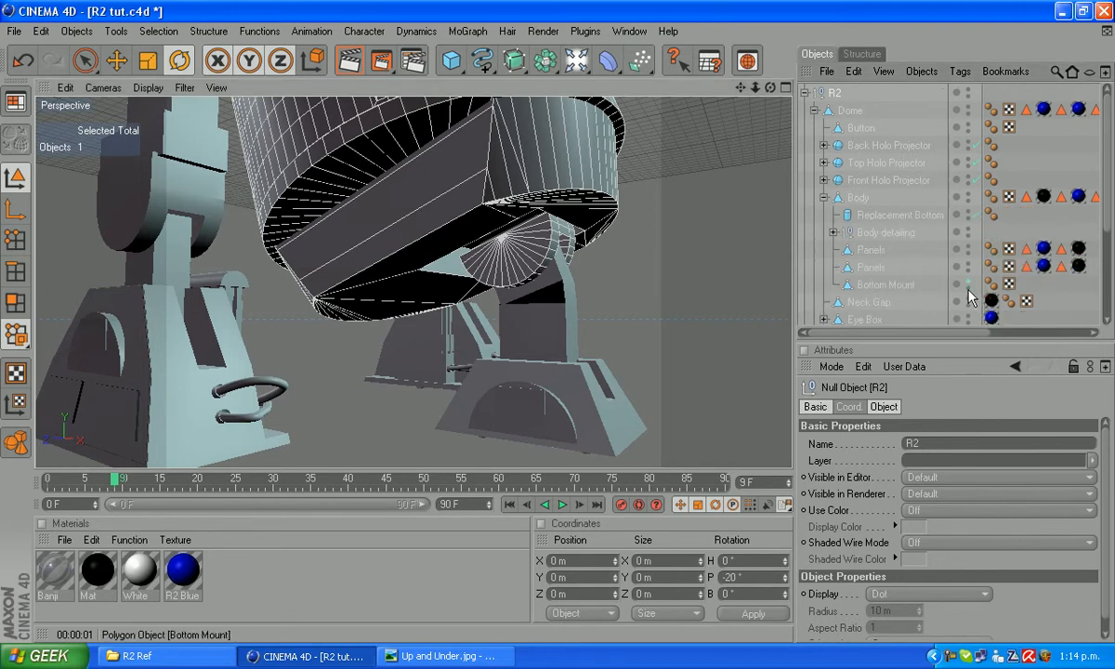
pyautogui.click(967, 198)
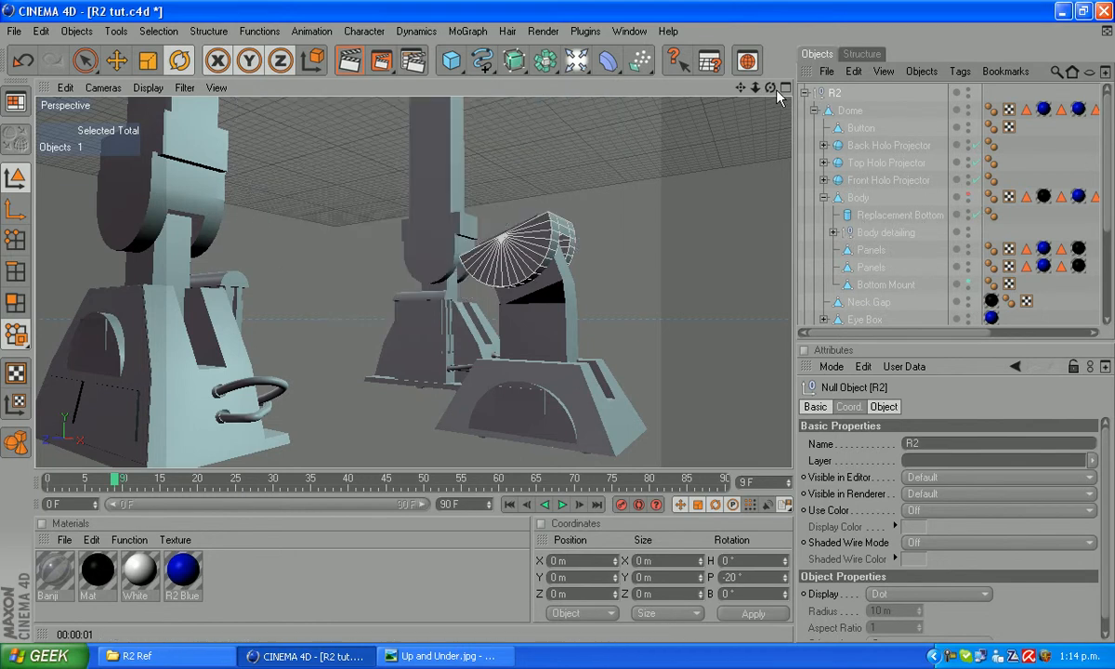
# - Select all the flat top polygons of the Bottom Mount above the front foot
pyautogui.moveTo(698, 63); pyautogui.dragTo(37, 32)
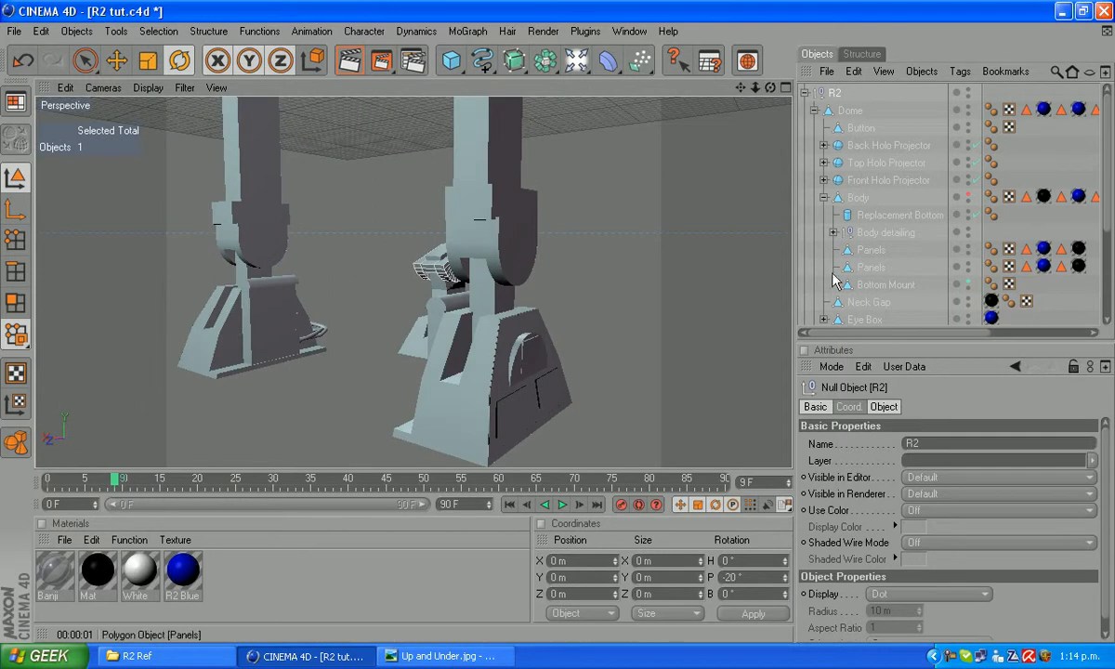
pyautogui.moveTo(767, 88); pyautogui.dragTo(368, 264)
pyautogui.scroll(6, 369, 265)
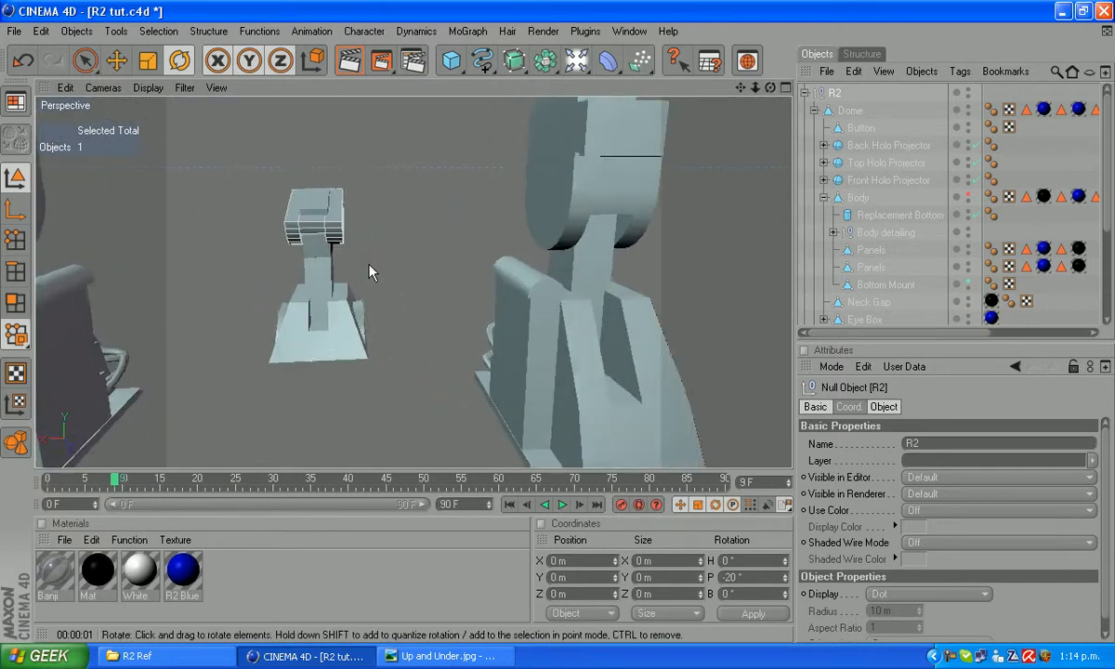
pyautogui.scroll(1, 369, 265)
pyautogui.moveTo(738, 87); pyautogui.dragTo(1013, 237)
pyautogui.scroll(1, 415, 269)
pyautogui.moveTo(740, 87); pyautogui.dragTo(745, 398)
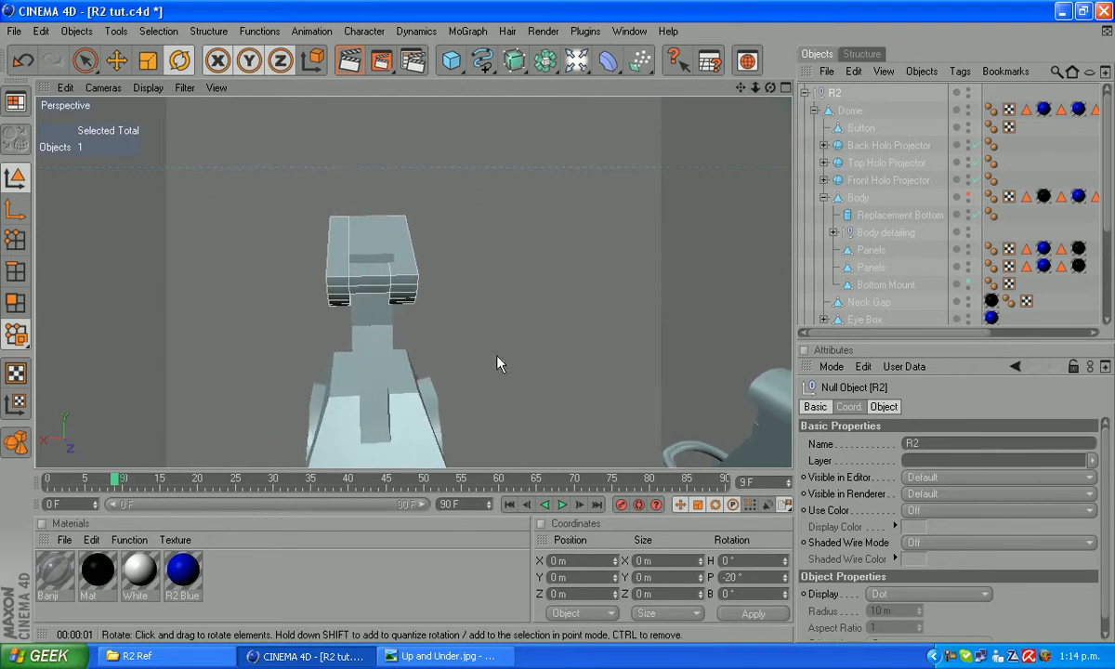
pyautogui.scroll(2, 389, 308)
pyautogui.click(84, 61)
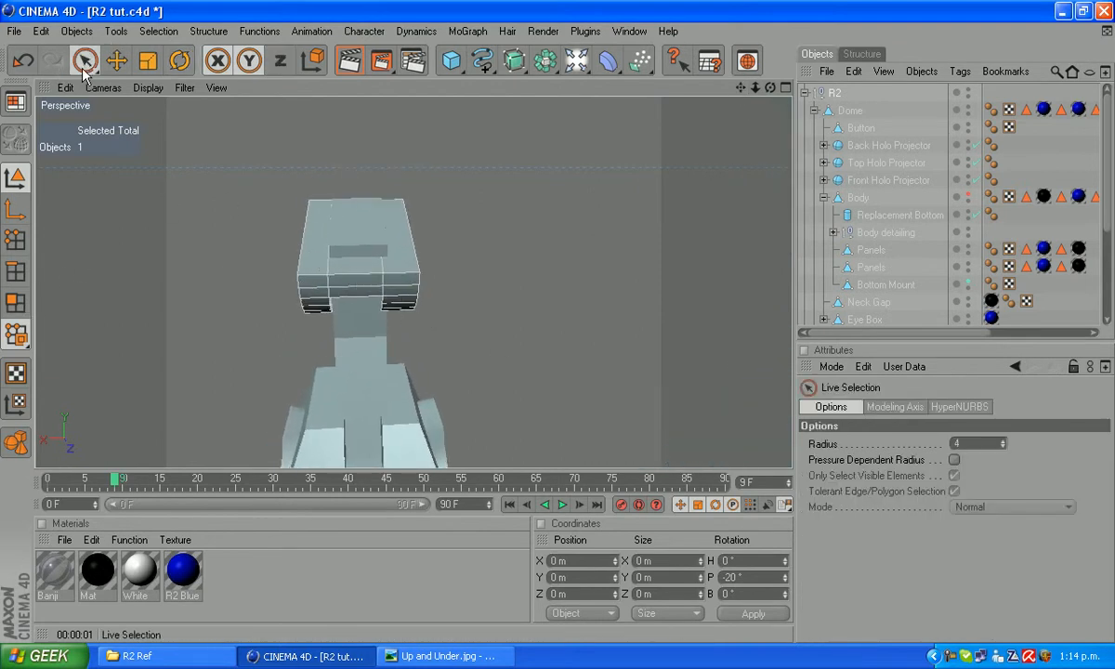
pyautogui.click(16, 302)
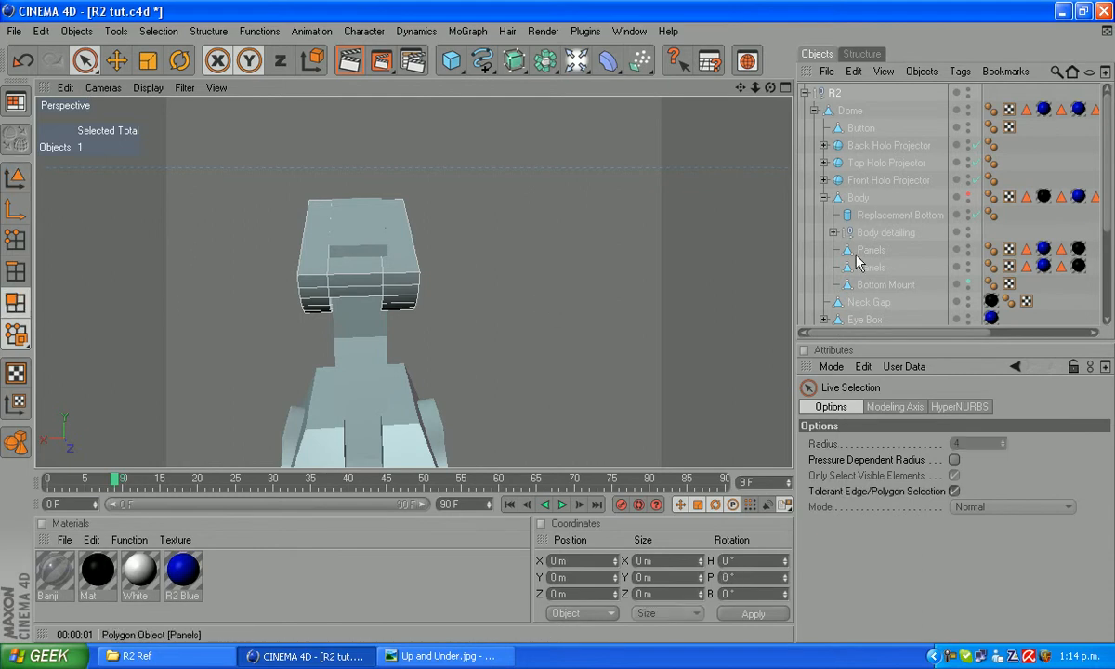
pyautogui.click(885, 286)
pyautogui.moveTo(315, 261)
pyautogui.mouseDown()
pyautogui.moveTo(406, 265)
pyautogui.moveTo(500, 180)
pyautogui.mouseUp()
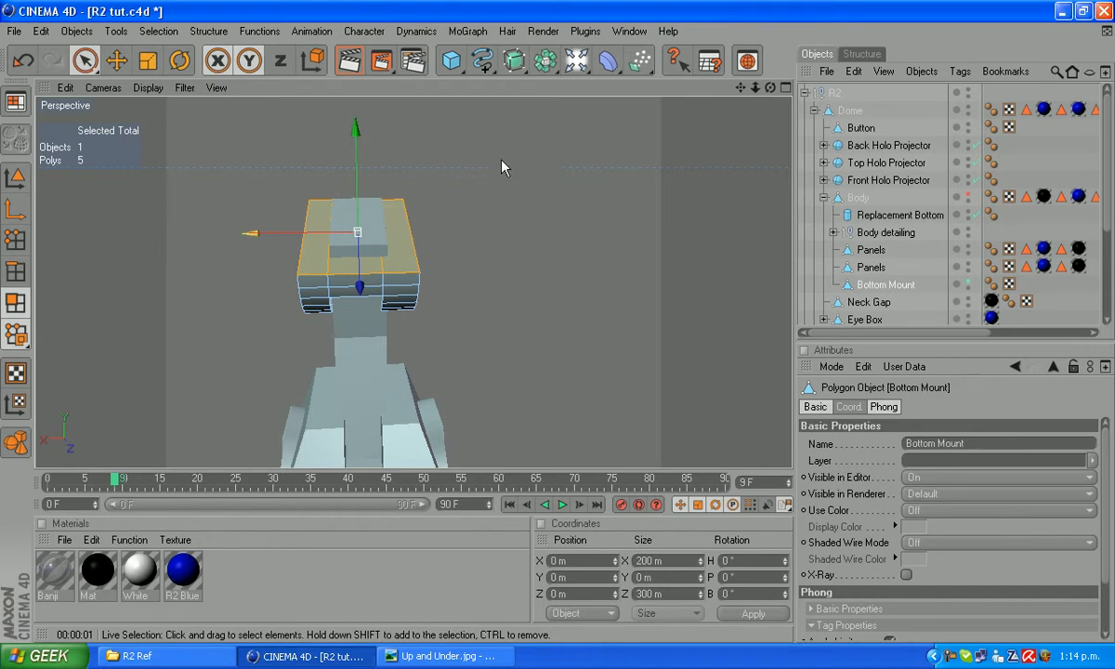
# - Extrude the Bottom Mount's selected top polygons by about 147 m and make the Body visible in the editor again
pyautogui.moveTo(770, 87); pyautogui.dragTo(549, 71)
pyautogui.rightClick(414, 181)
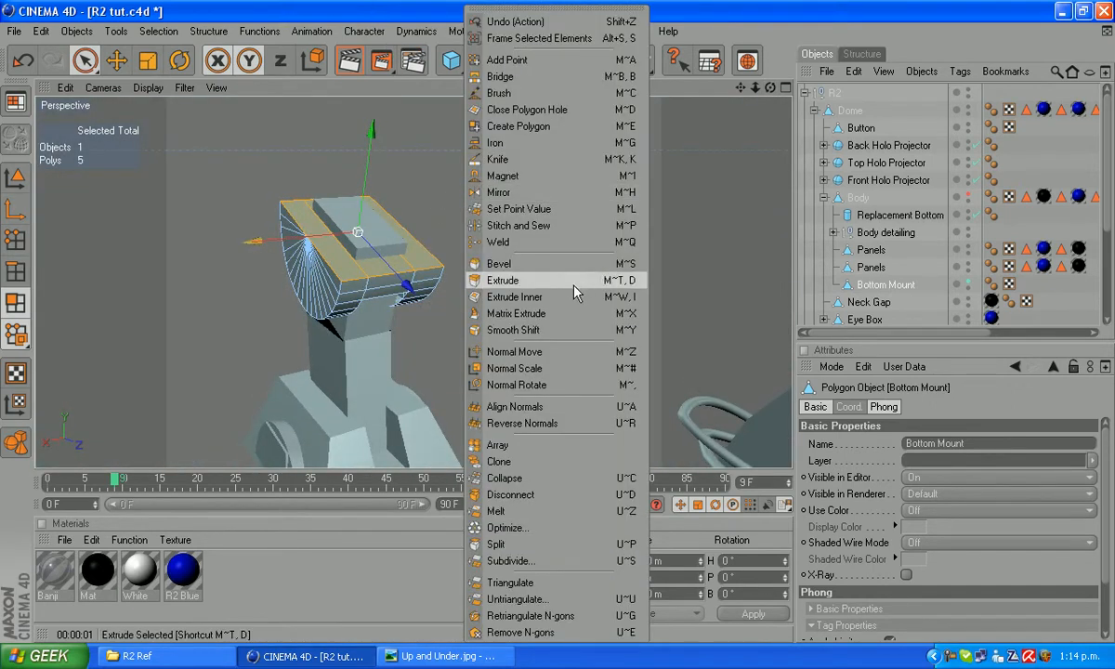
pyautogui.click(540, 276)
pyautogui.moveTo(553, 284); pyautogui.dragTo(687, 291)
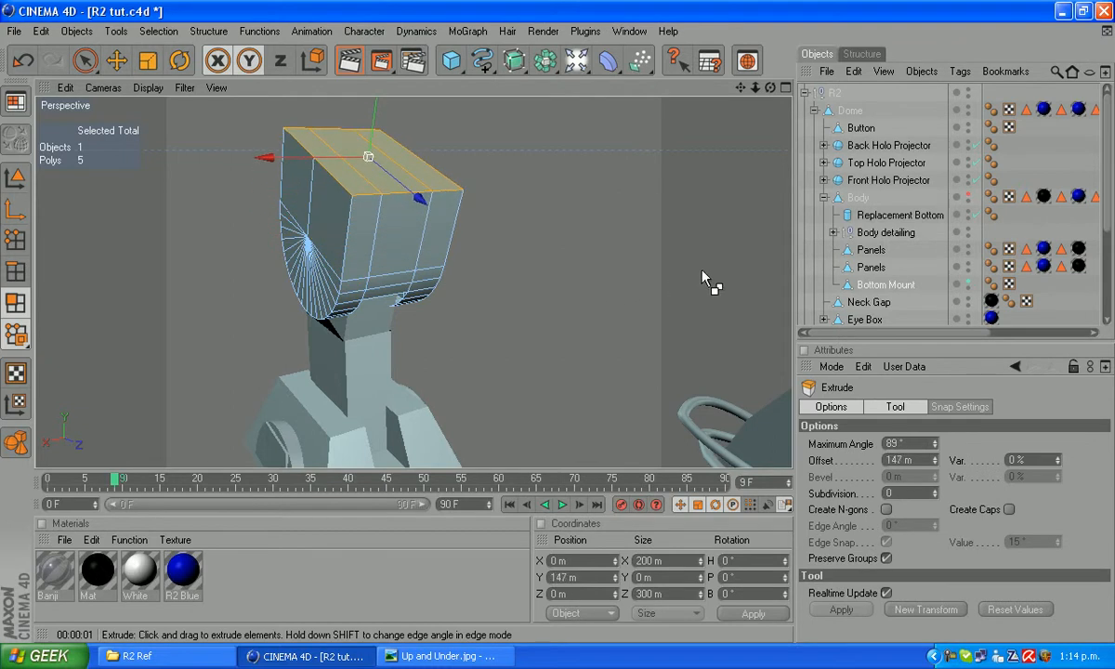
pyautogui.click(968, 194)
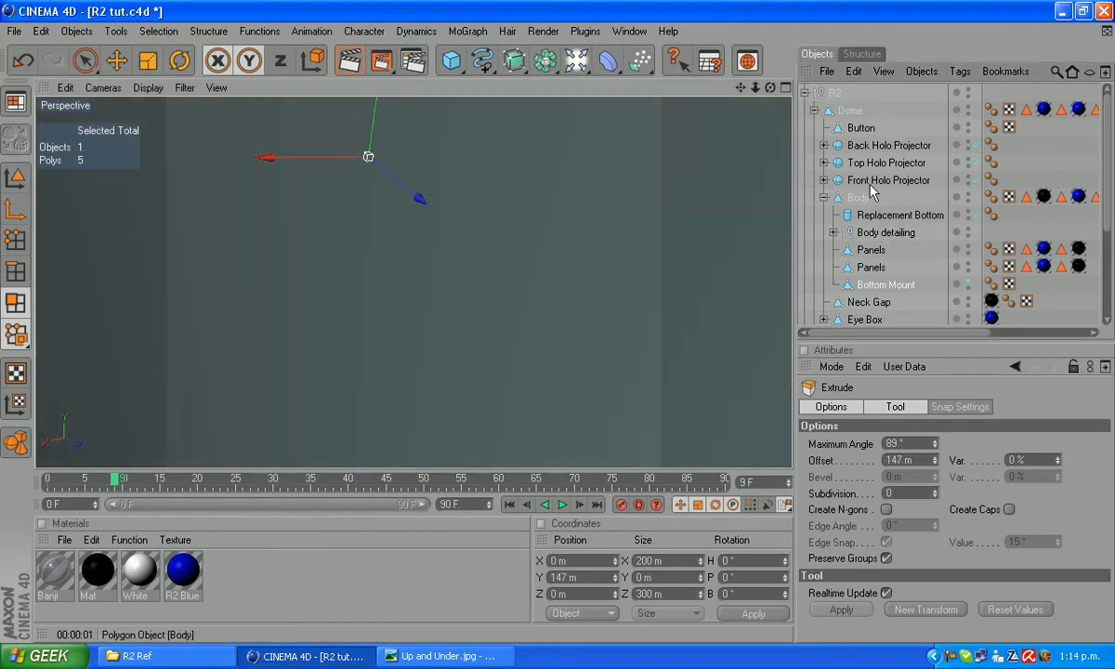
# - Rename the Boole inside the Body detailing group as BOttom Section
pyautogui.scroll(-3, 543, 266)
pyautogui.moveTo(770, 87); pyautogui.dragTo(117, 492)
pyautogui.moveTo(770, 87); pyautogui.dragTo(890, 154)
pyautogui.moveTo(767, 90); pyautogui.dragTo(760, 23)
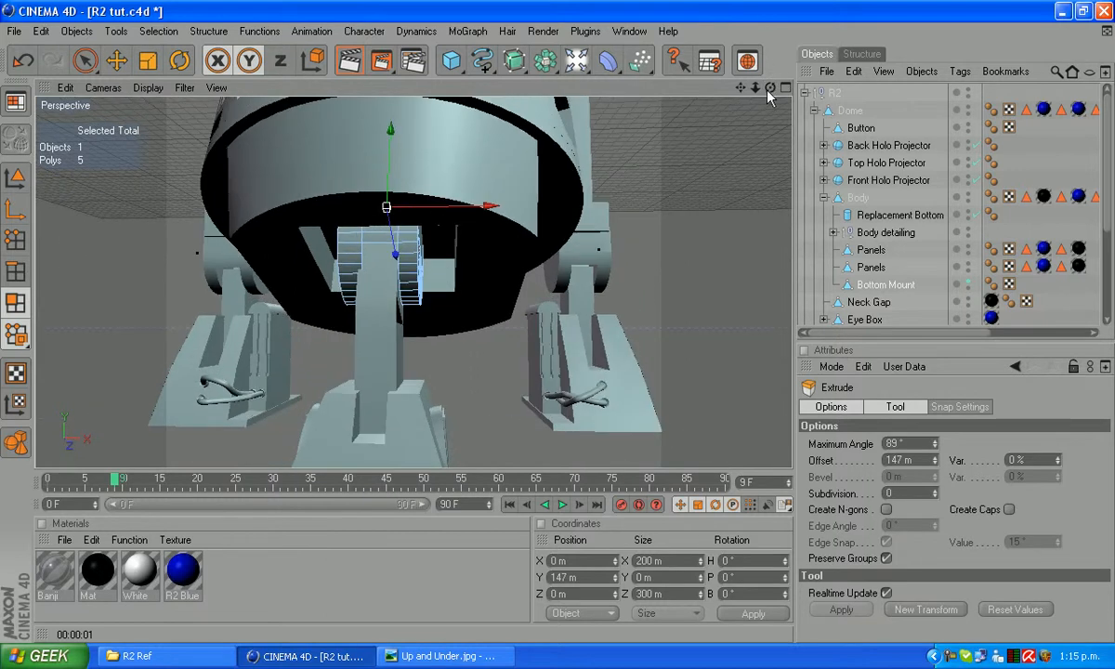
pyautogui.moveTo(769, 96); pyautogui.dragTo(428, 204)
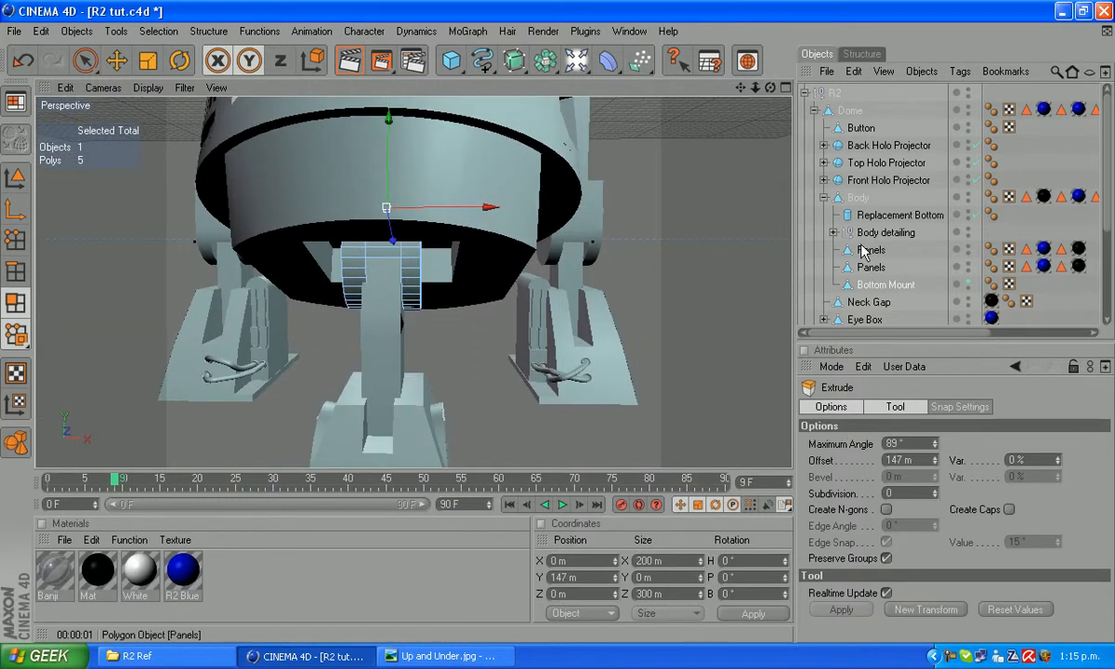
pyautogui.click(833, 232)
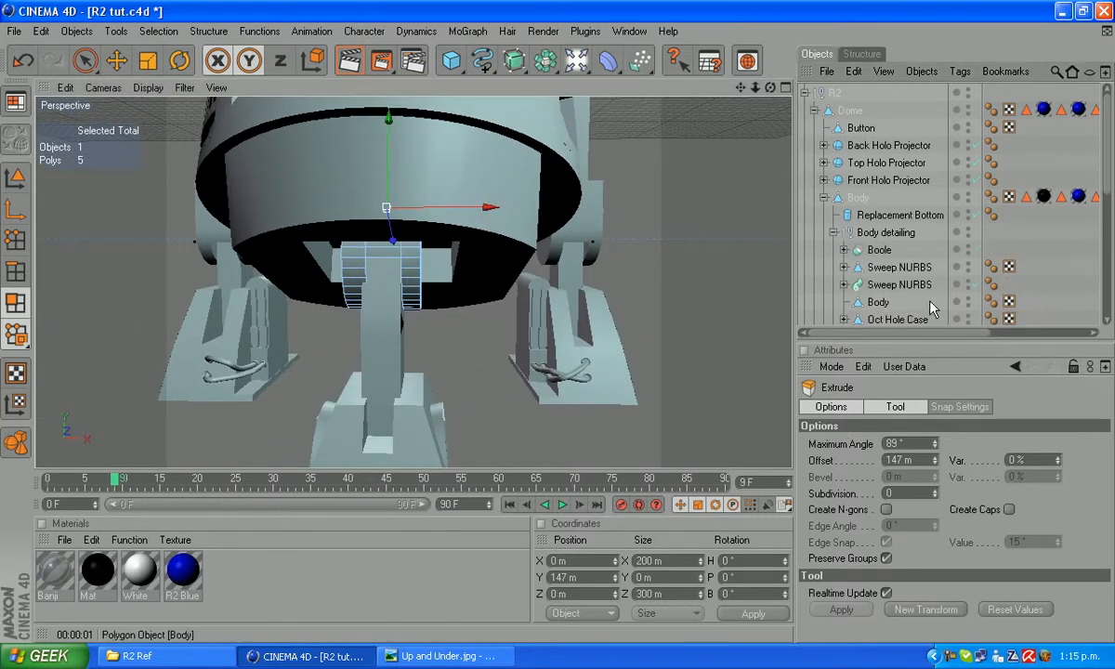
pyautogui.click(880, 251)
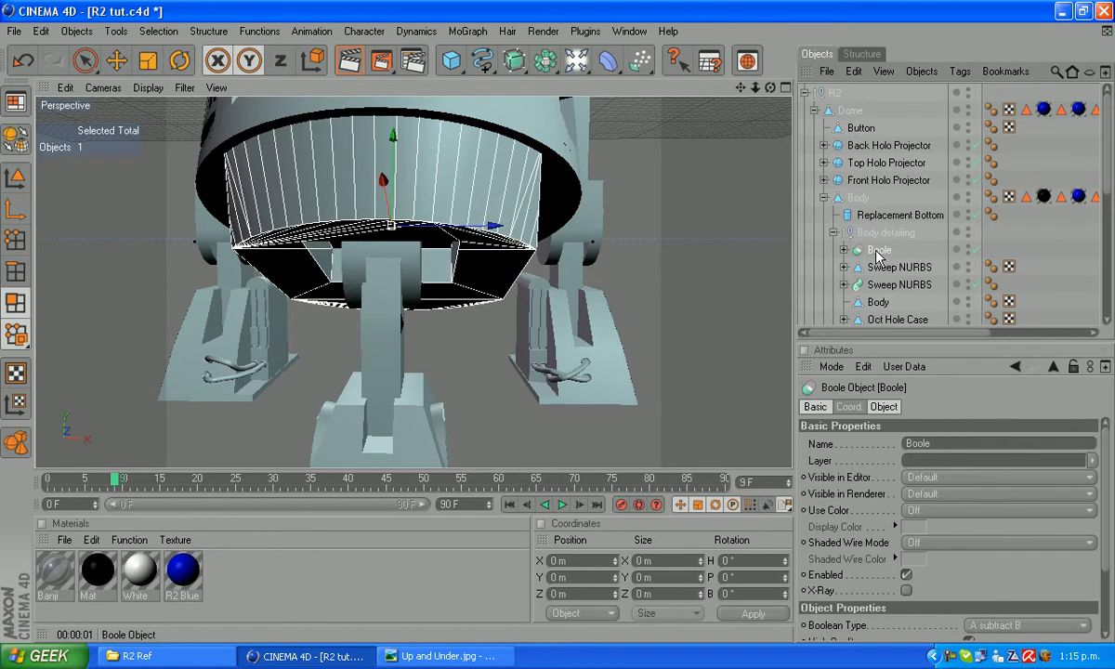
pyautogui.doubleClick(879, 251)
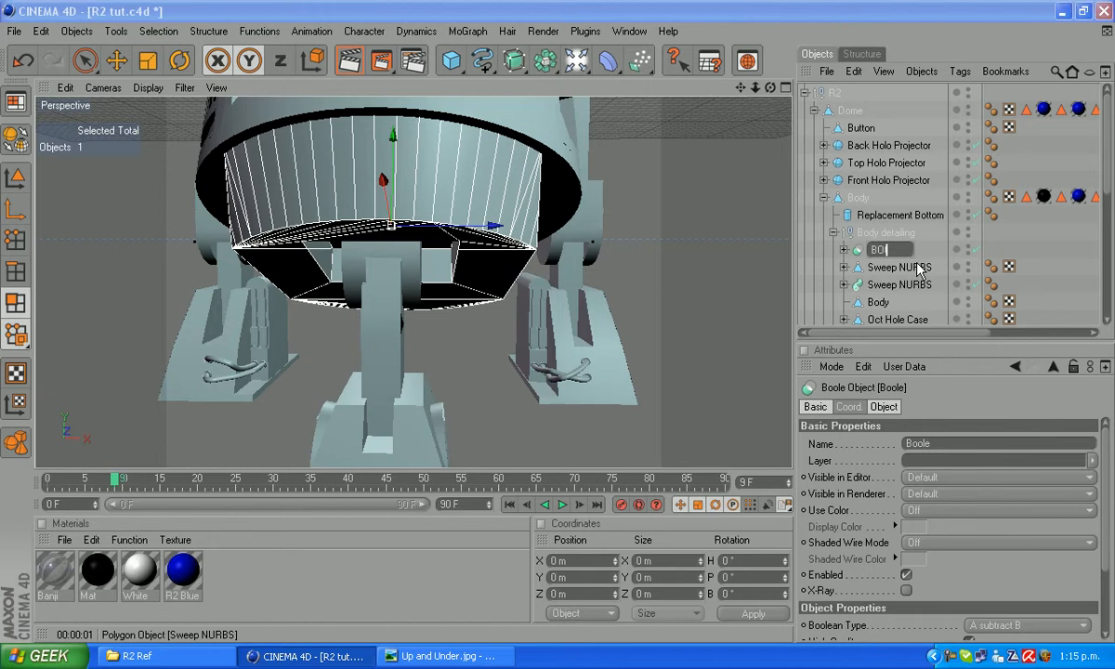
pyautogui.write('BOttom Section')
pyautogui.press('Return')
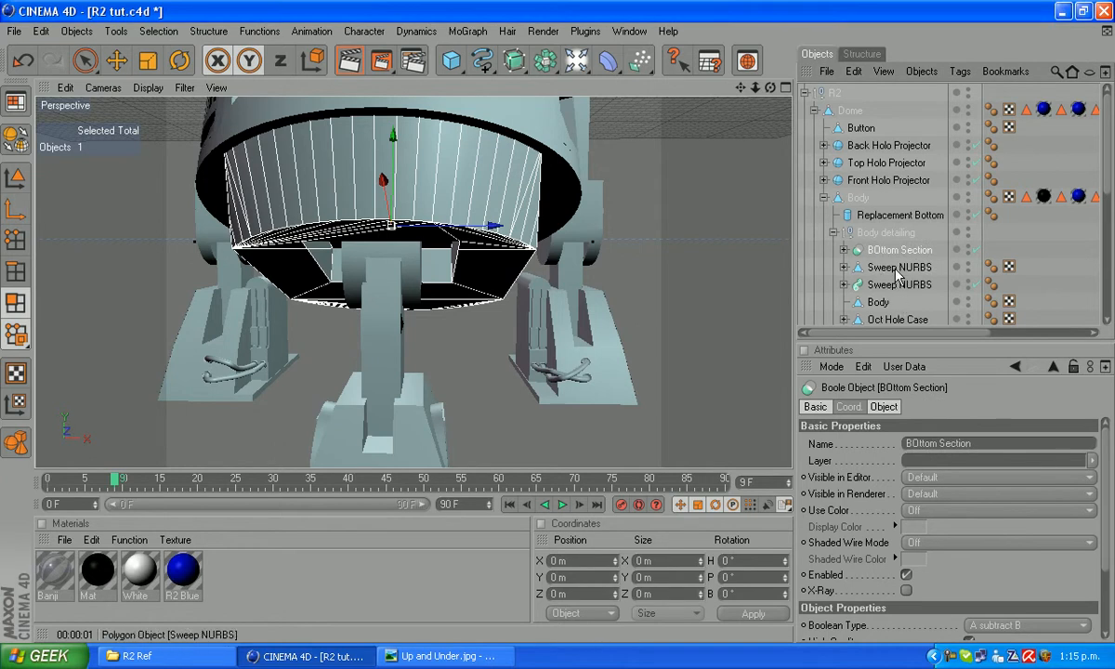
# - Set the whole R2 null's pitch rotation to 0° so the droid's body stands upright
pyautogui.moveTo(771, 87); pyautogui.dragTo(766, 33)
pyautogui.moveTo(762, 74); pyautogui.dragTo(723, 83)
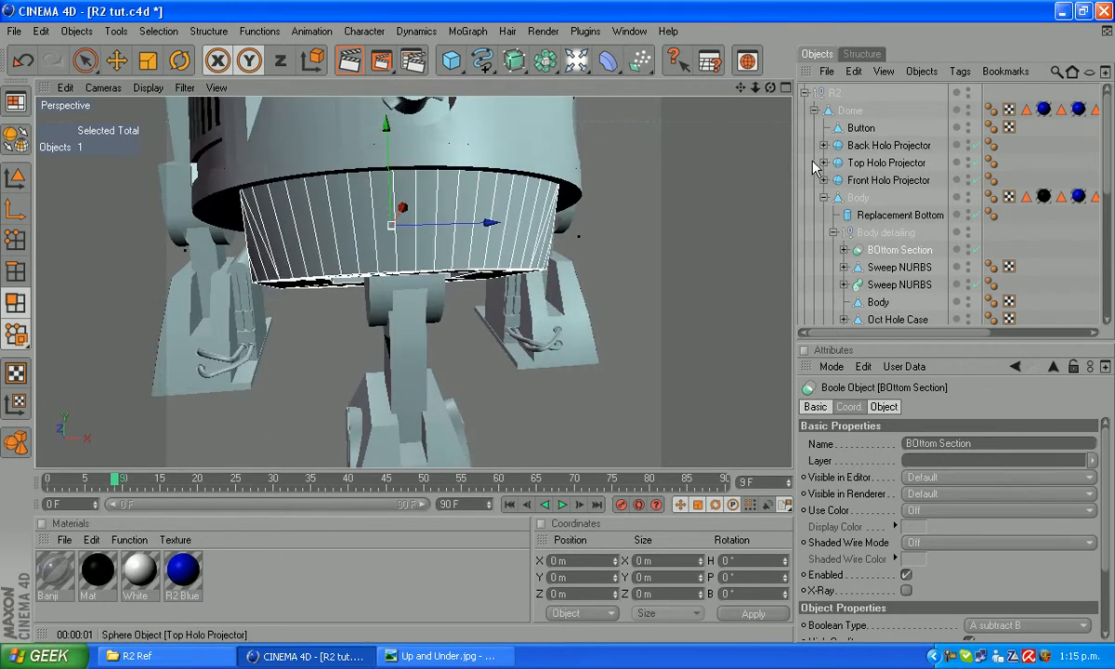
pyautogui.click(833, 94)
pyautogui.click(847, 111)
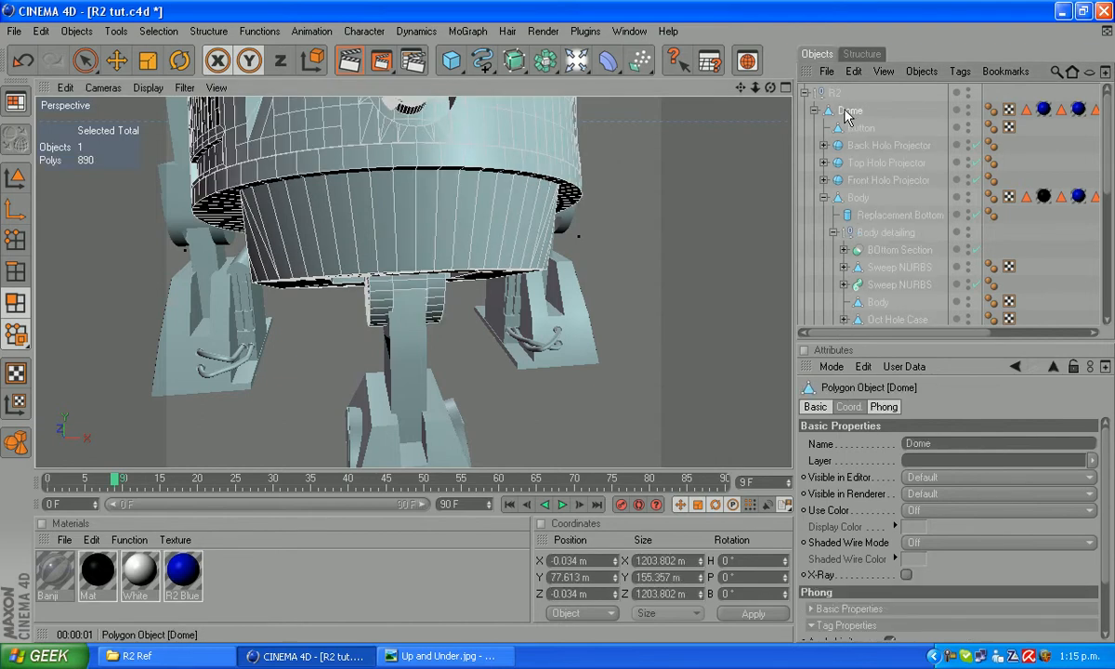
pyautogui.click(15, 176)
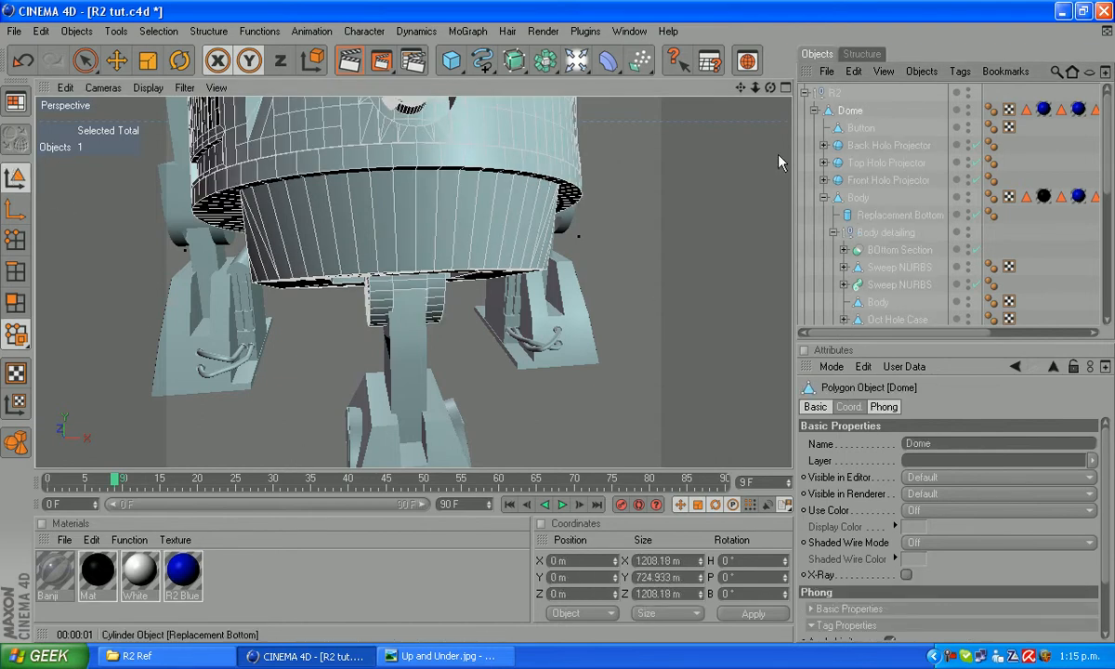
pyautogui.click(832, 94)
pyautogui.doubleClick(739, 576)
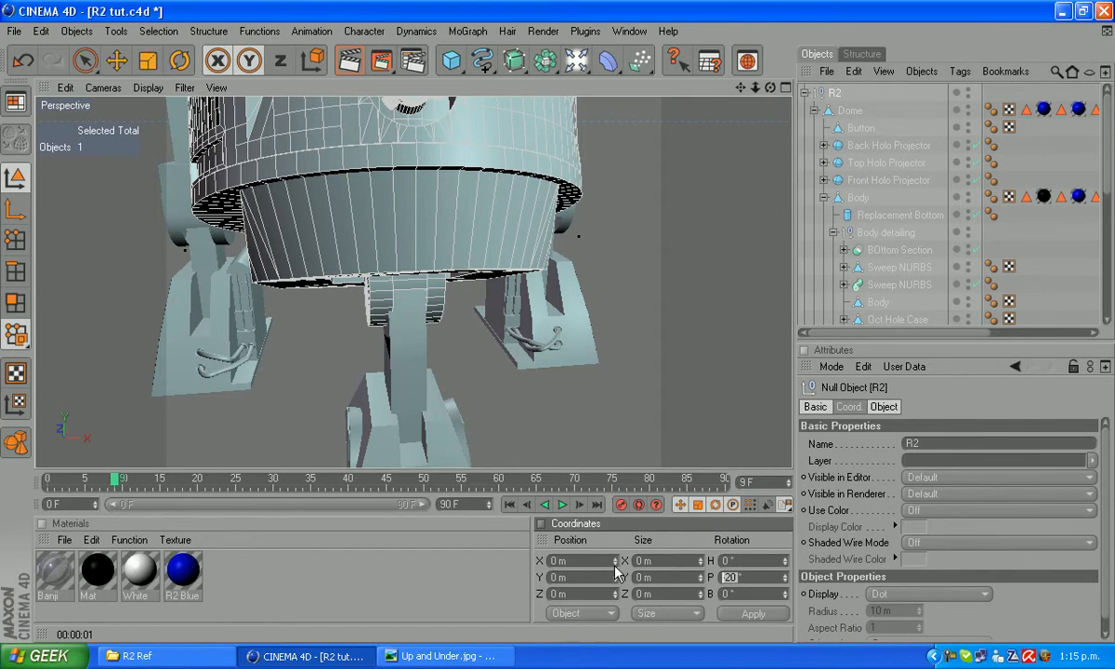
pyautogui.write('0')
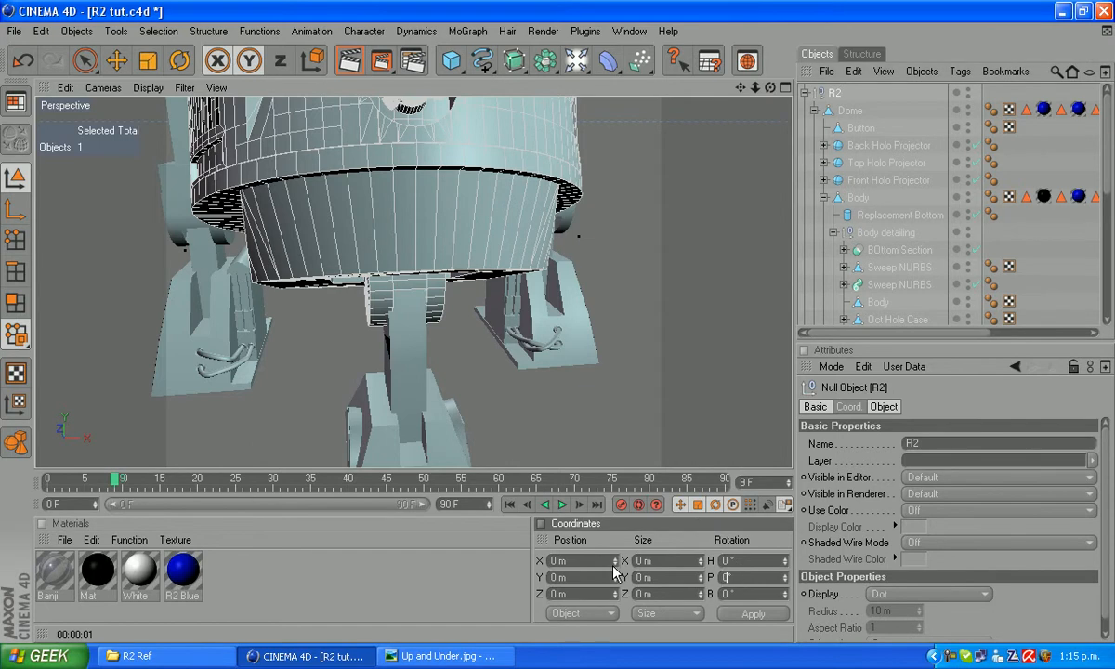
pyautogui.click(751, 615)
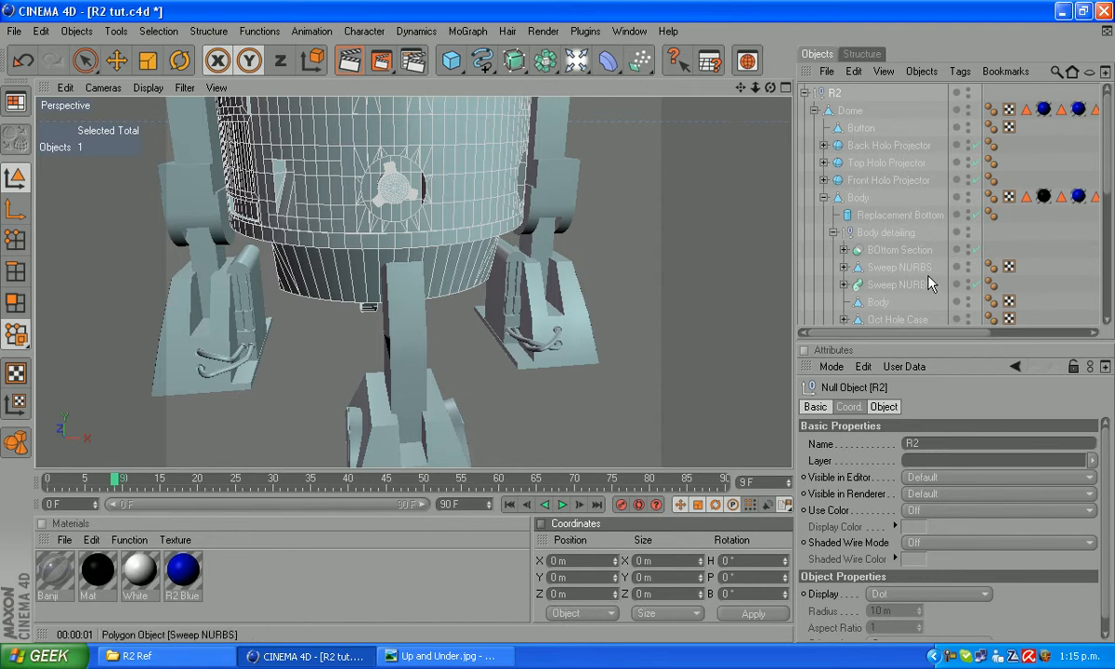
# - Expand the BOttom Section Boole and select its nested Cylinder for polygon editing
pyautogui.click(863, 250)
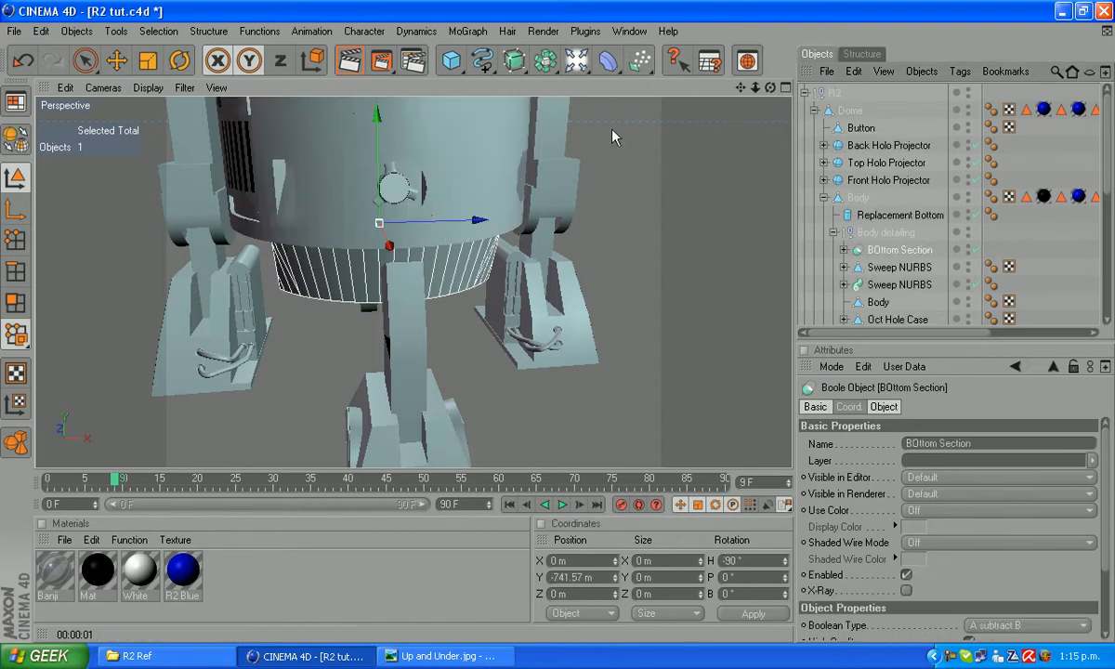
pyautogui.moveTo(770, 88); pyautogui.dragTo(669, 27)
pyautogui.click(83, 60)
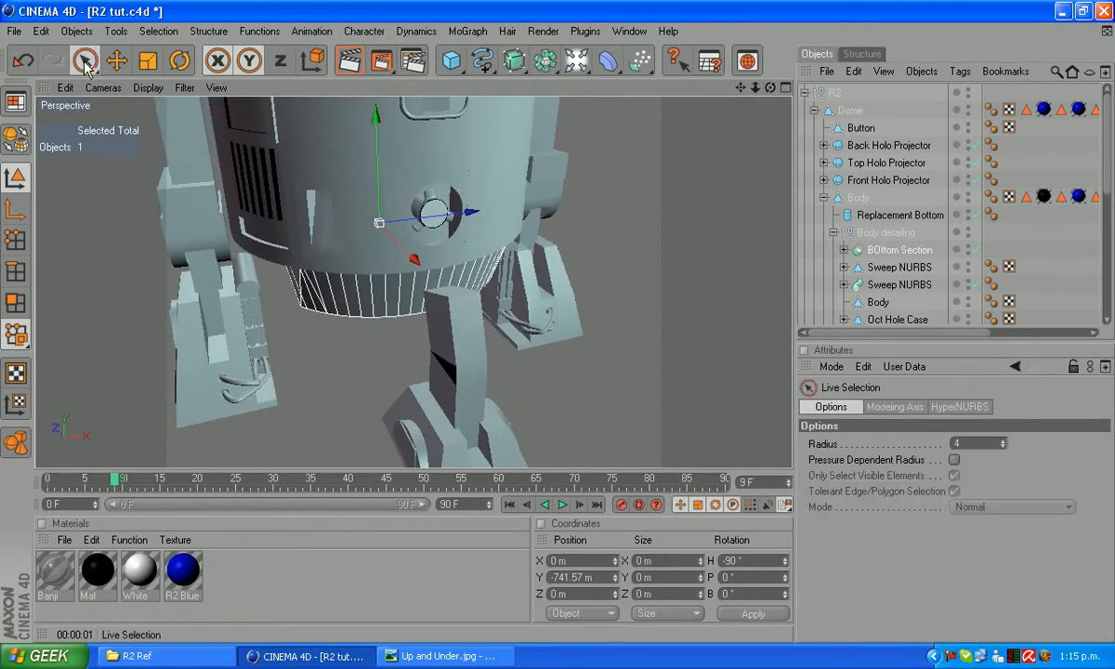
pyautogui.click(15, 302)
pyautogui.moveTo(767, 86); pyautogui.dragTo(734, 179)
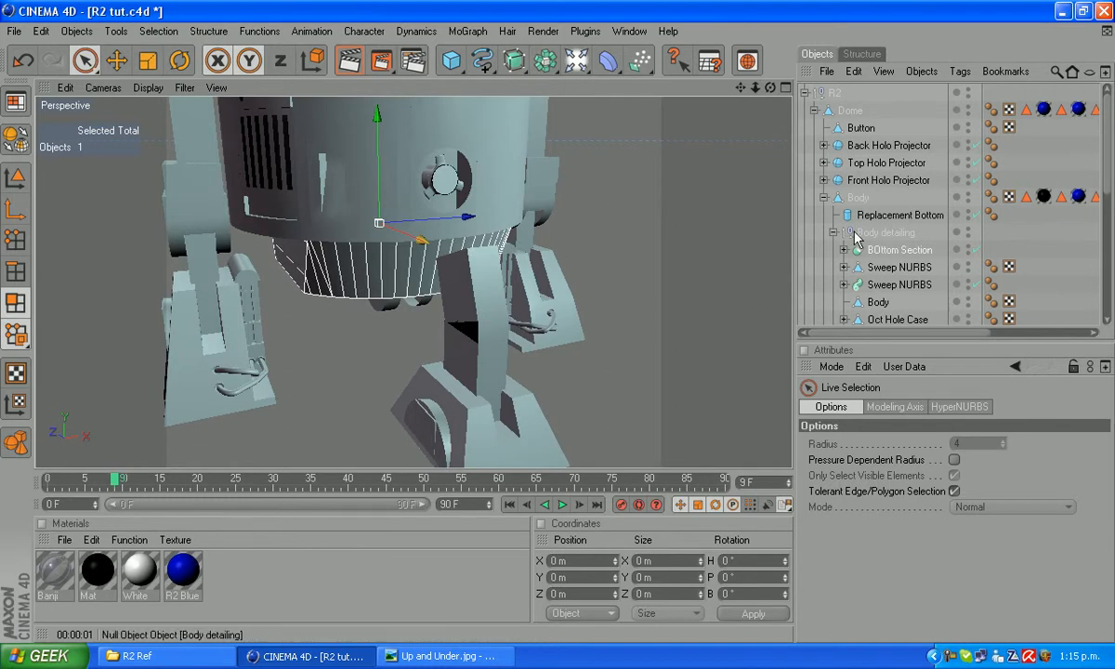
pyautogui.click(844, 250)
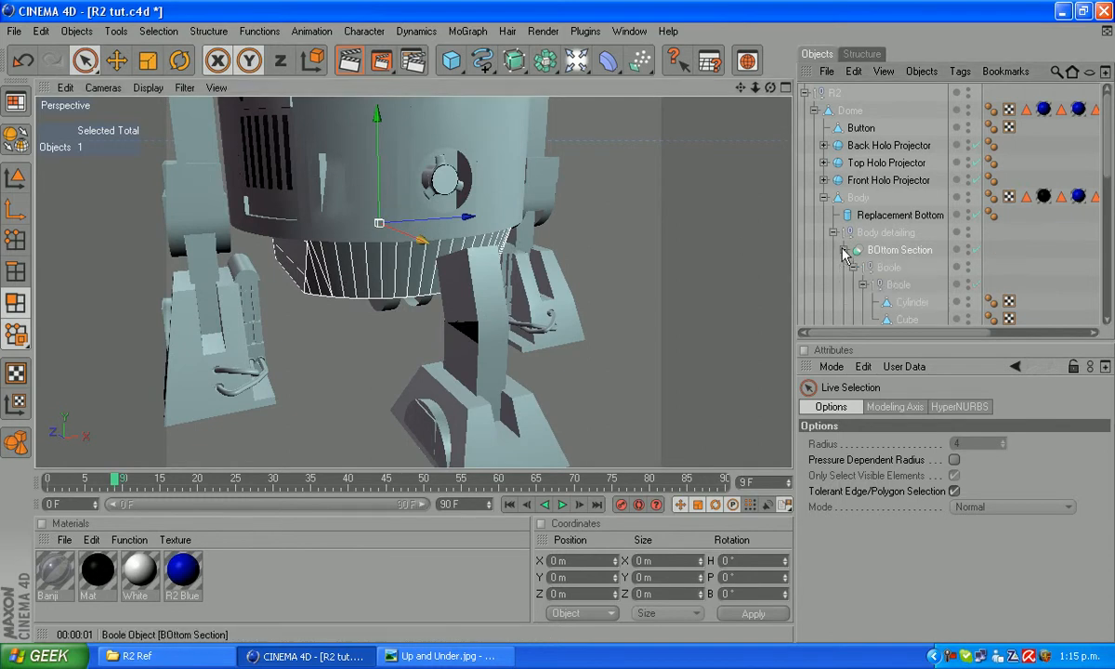
pyautogui.click(913, 305)
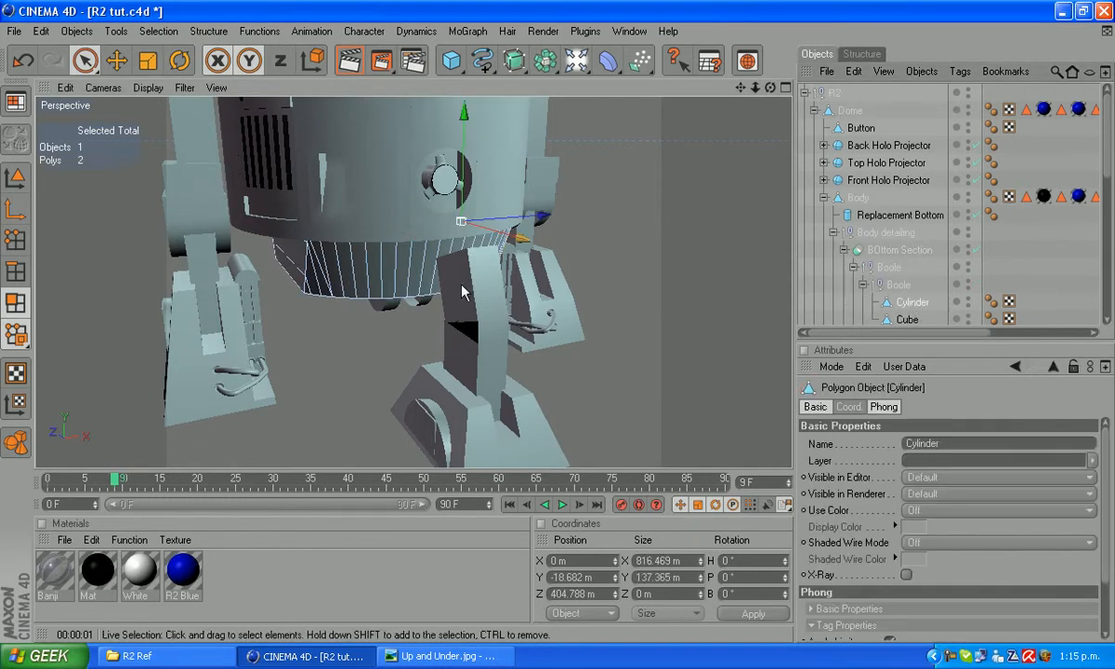
# - Select the 16 narrow side polygons curving around the front of the bottom section's Cylinder
pyautogui.moveTo(345, 275)
pyautogui.mouseDown()
pyautogui.moveTo(325, 267)
pyautogui.moveTo(411, 265)
pyautogui.moveTo(443, 279)
pyautogui.mouseUp()
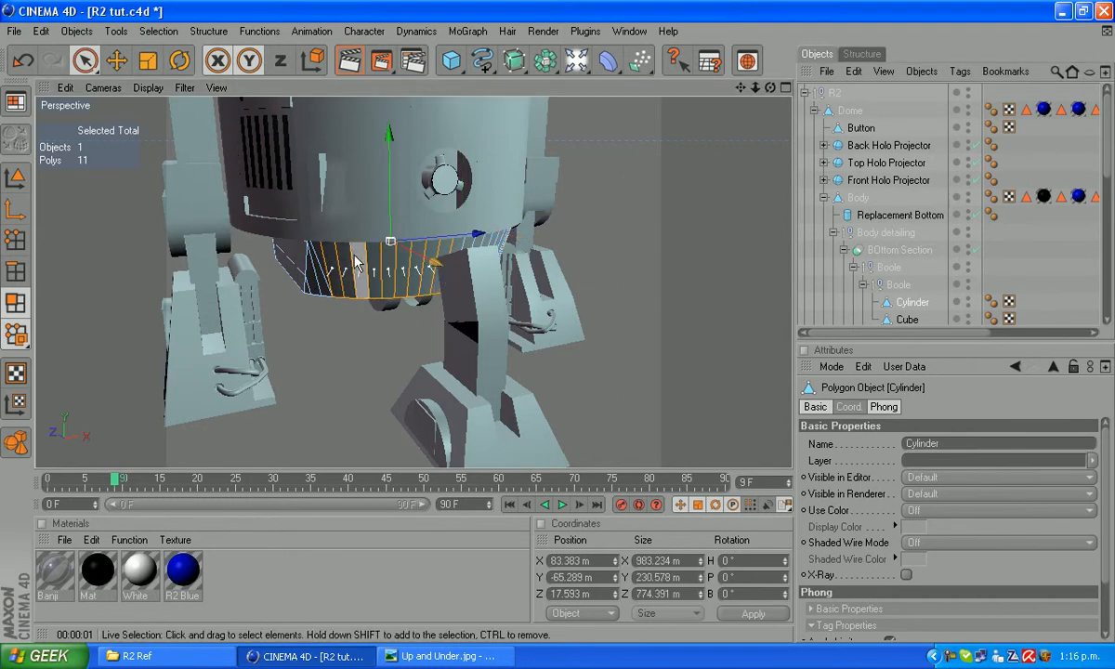
pyautogui.moveTo(770, 88); pyautogui.dragTo(1060, 112)
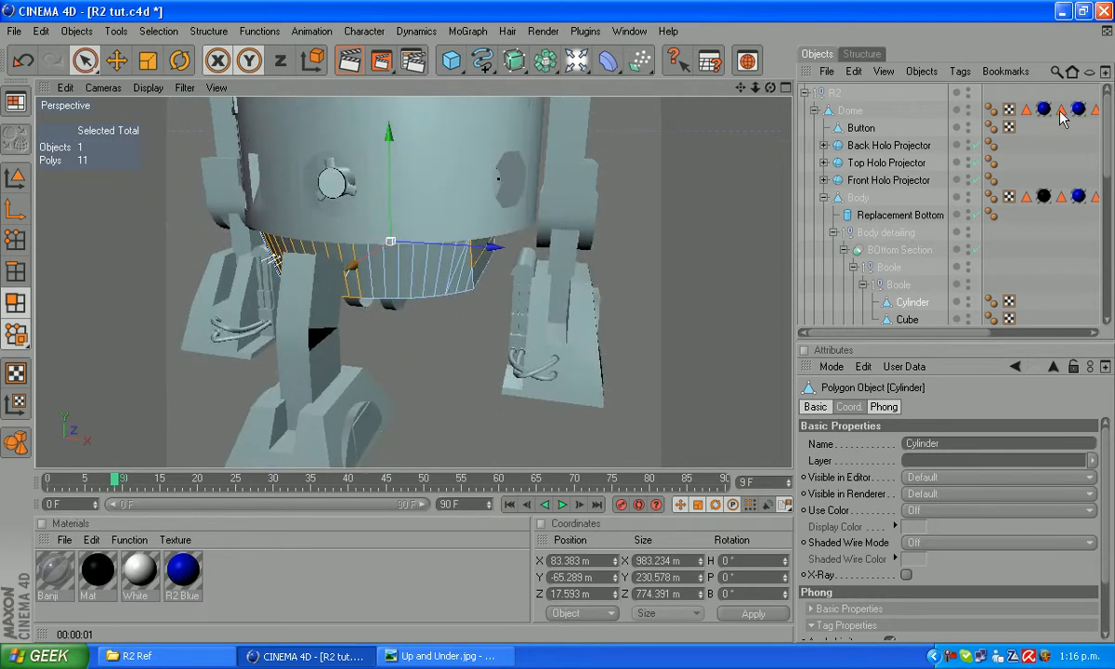
pyautogui.click(435, 286)
pyautogui.moveTo(426, 286); pyautogui.dragTo(315, 280)
pyautogui.moveTo(768, 88); pyautogui.dragTo(465, 103)
pyautogui.moveTo(302, 300); pyautogui.dragTo(246, 298)
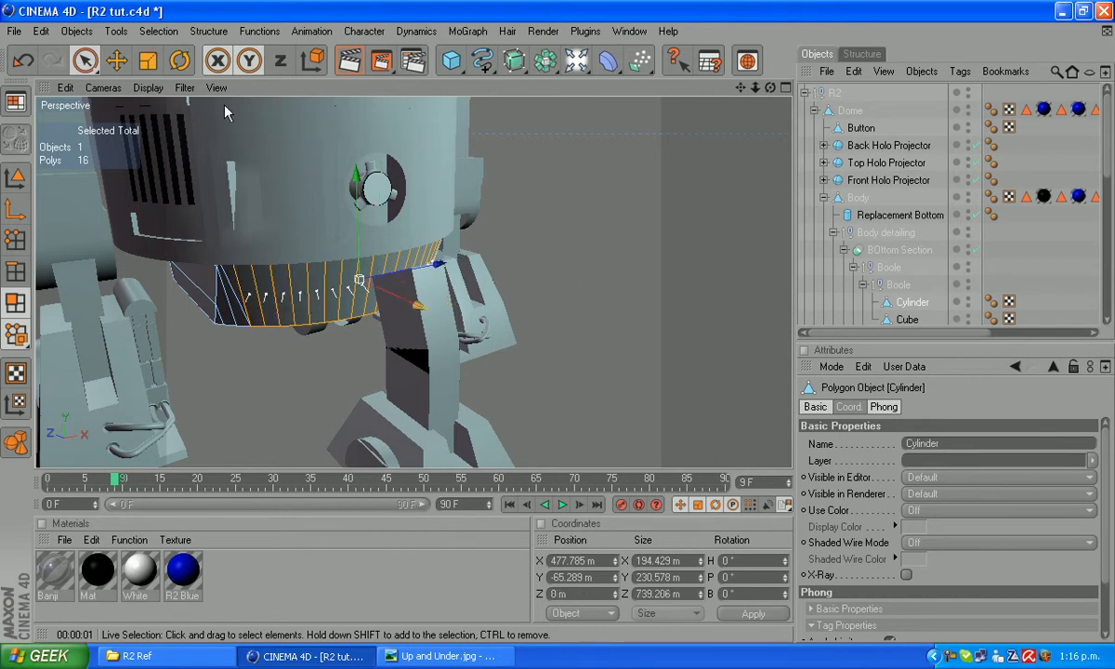
# - Cut the selected side polygons horizontally below mid-height with the Knife in Plane mode on X-Z, restricted to the selection
pyautogui.click(209, 31)
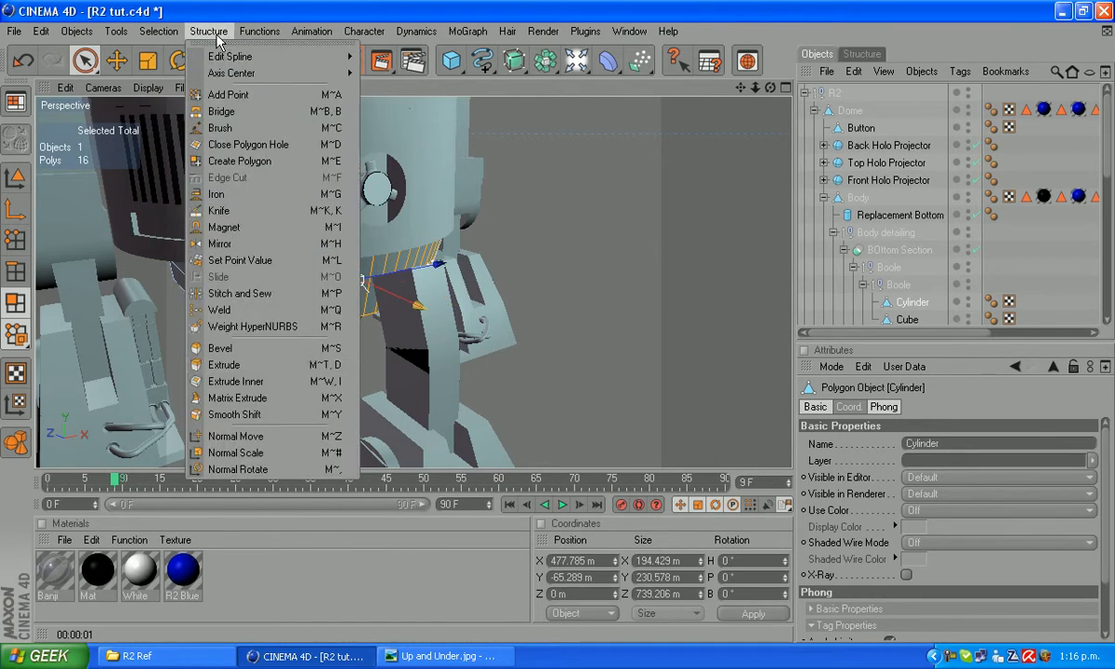
pyautogui.click(270, 212)
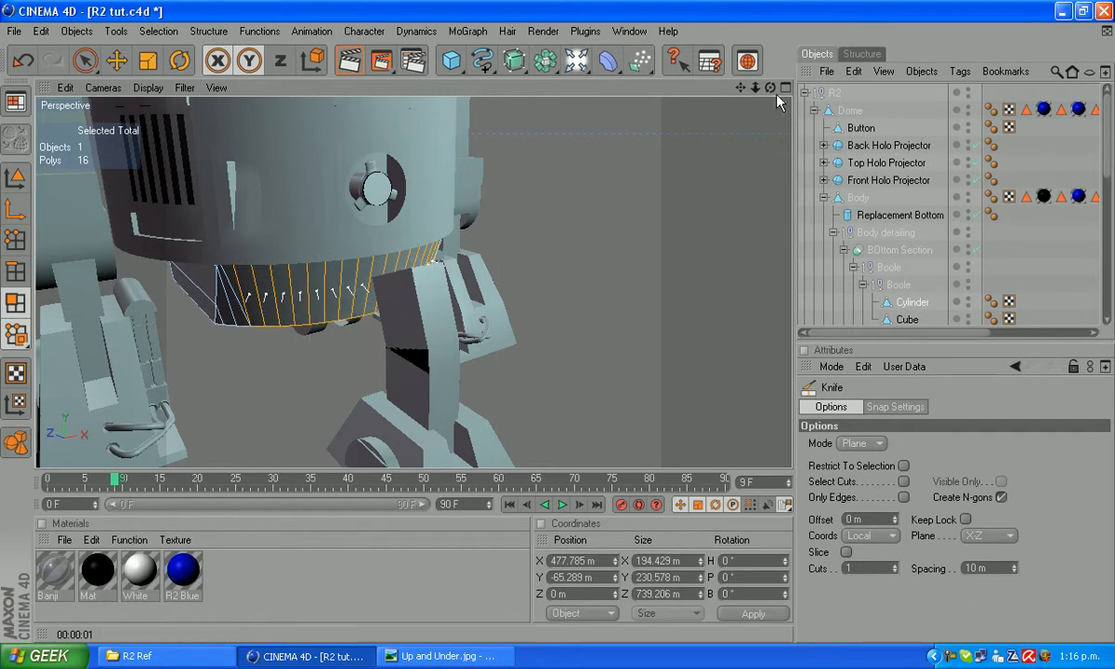
pyautogui.moveTo(770, 88); pyautogui.dragTo(894, 369)
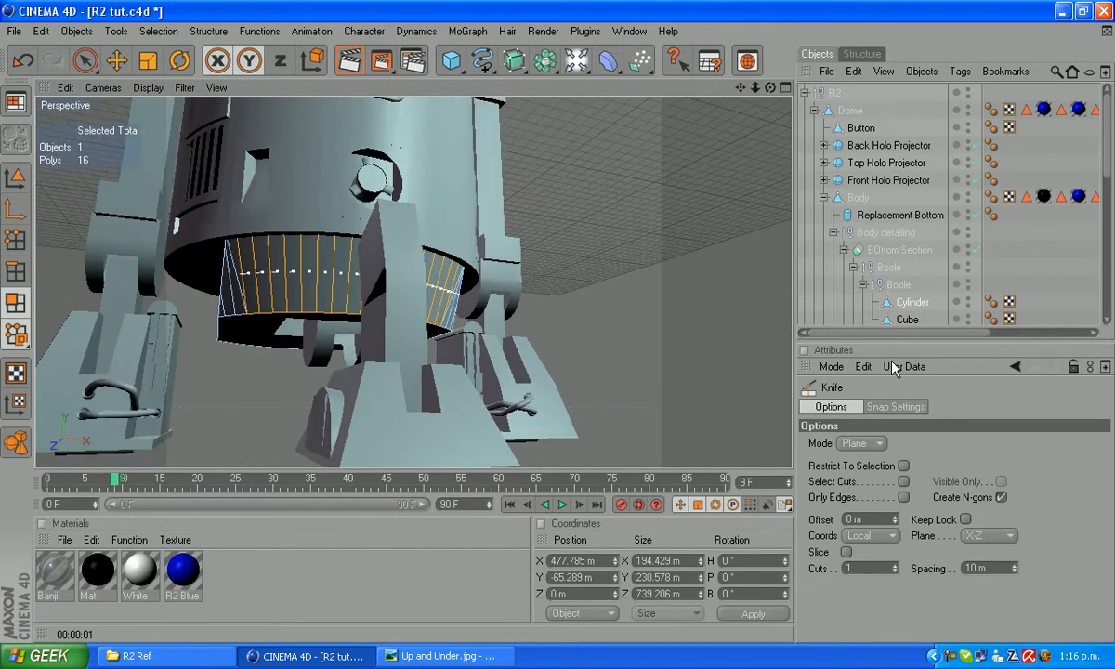
pyautogui.click(902, 463)
pyautogui.moveTo(740, 87); pyautogui.dragTo(846, 158)
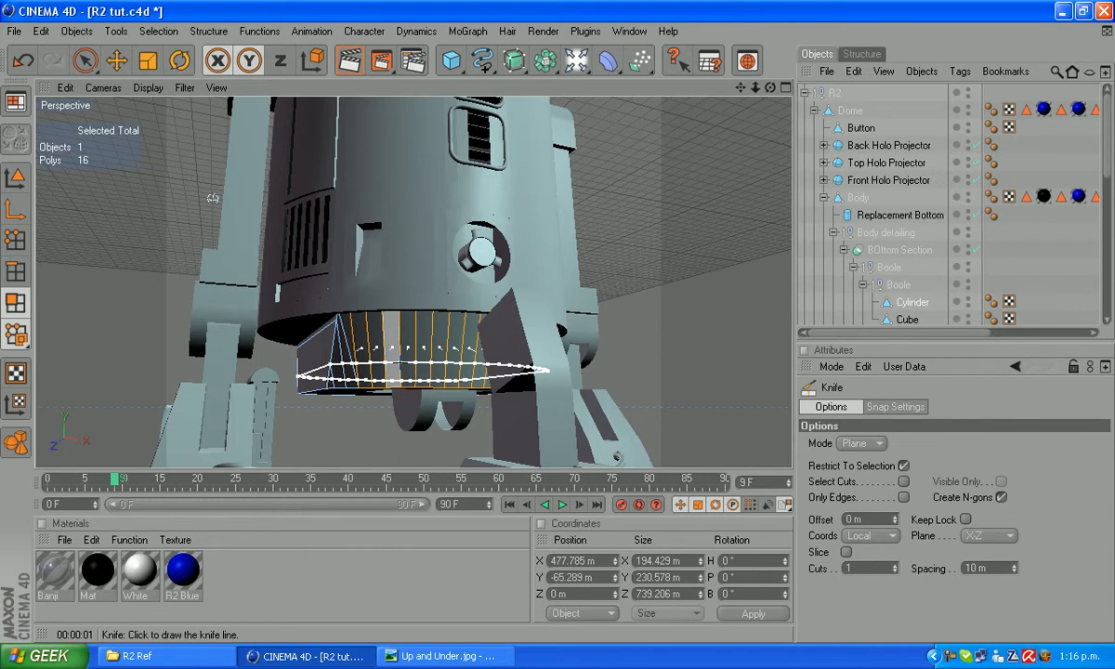
pyautogui.click(398, 362)
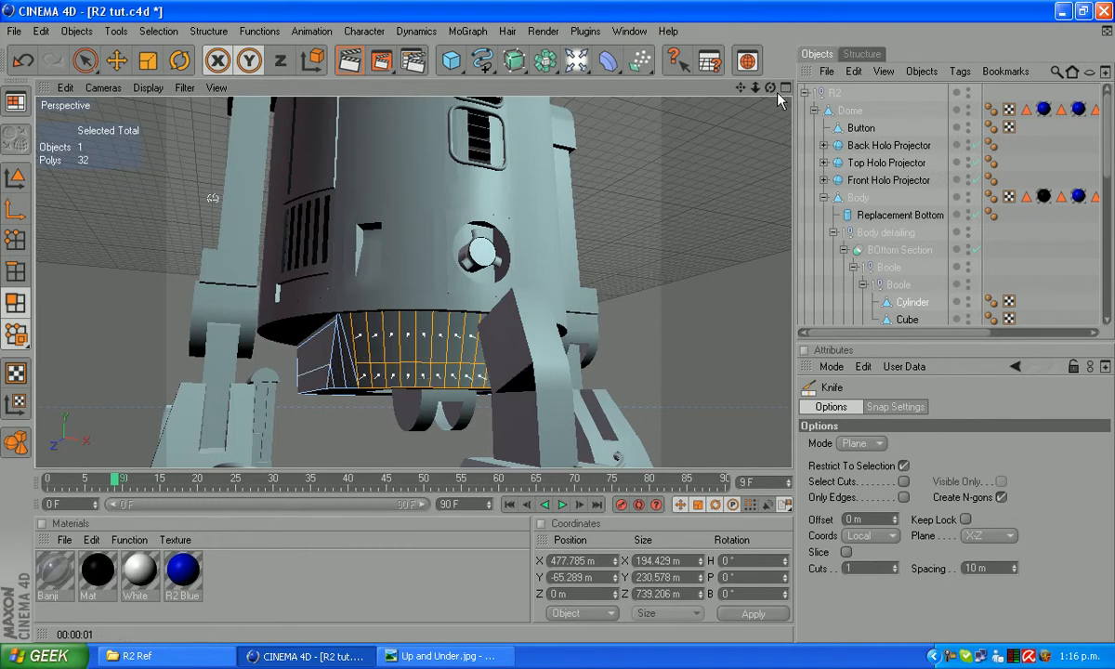
# - Select two adjacent upper-row polygons at the flat-sided end of the curved band and extrude them inward by -19 m
pyautogui.moveTo(770, 88); pyautogui.dragTo(701, 7)
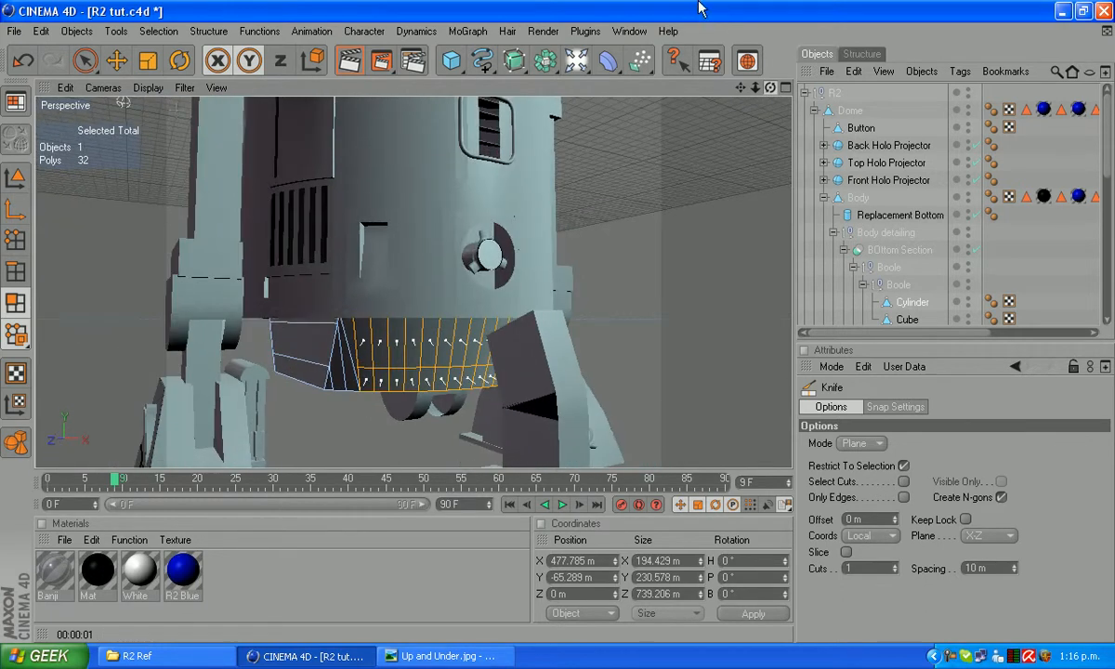
pyautogui.click(86, 60)
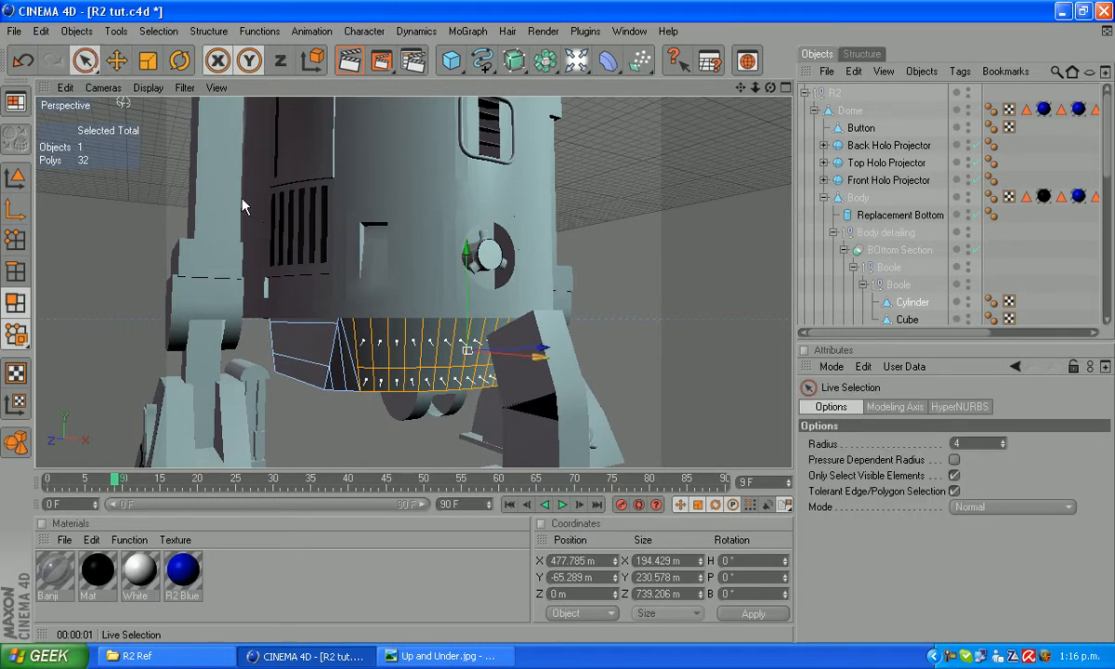
pyautogui.moveTo(357, 326); pyautogui.dragTo(403, 371)
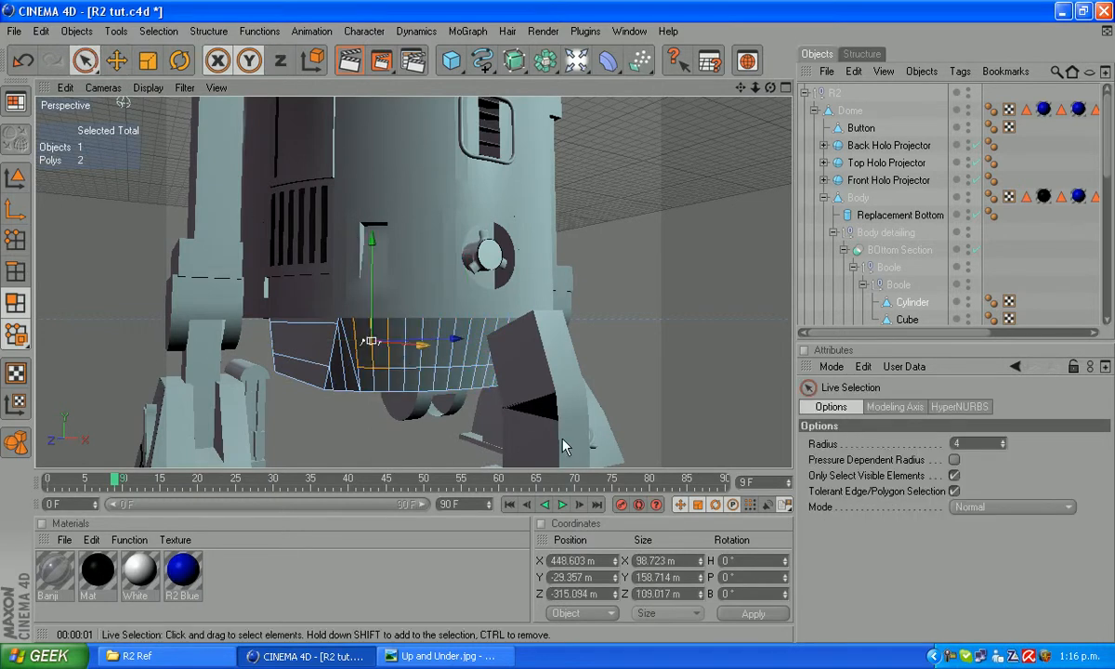
pyautogui.rightClick(669, 335)
pyautogui.click(707, 281)
pyautogui.moveTo(693, 331); pyautogui.dragTo(676, 332)
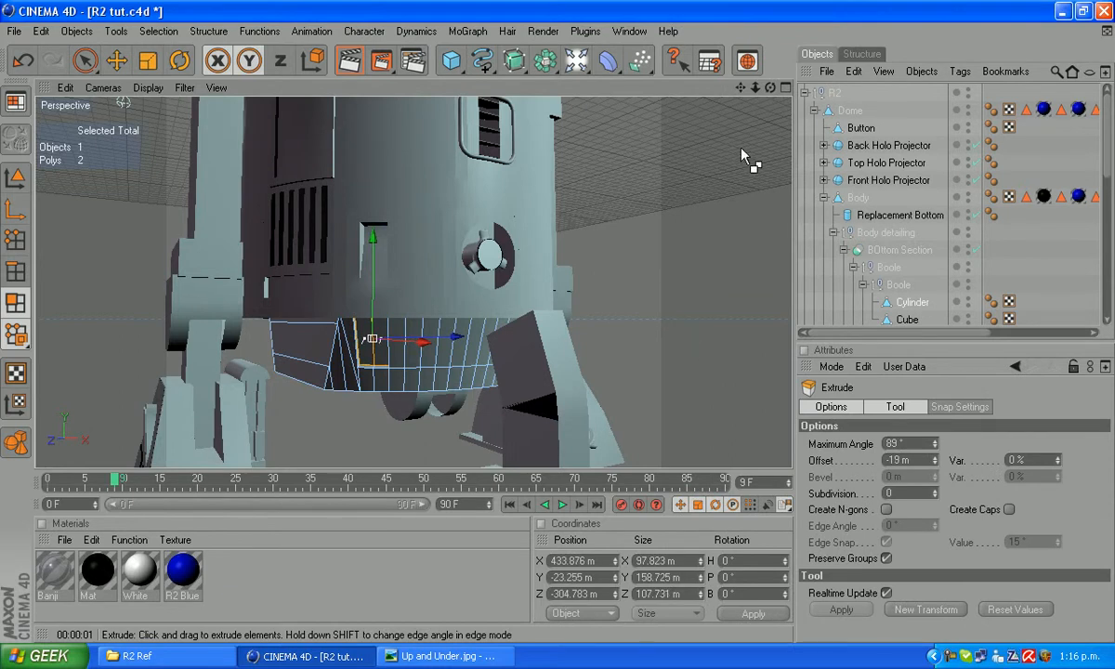
# - Select three adjacent upper-row polygons near the middle of the visible curved band and extrude them inward by -13 m
pyautogui.keyDown('alt'); pyautogui.moveTo(741, 164); pyautogui.dragTo(694, 198); pyautogui.keyUp('alt')
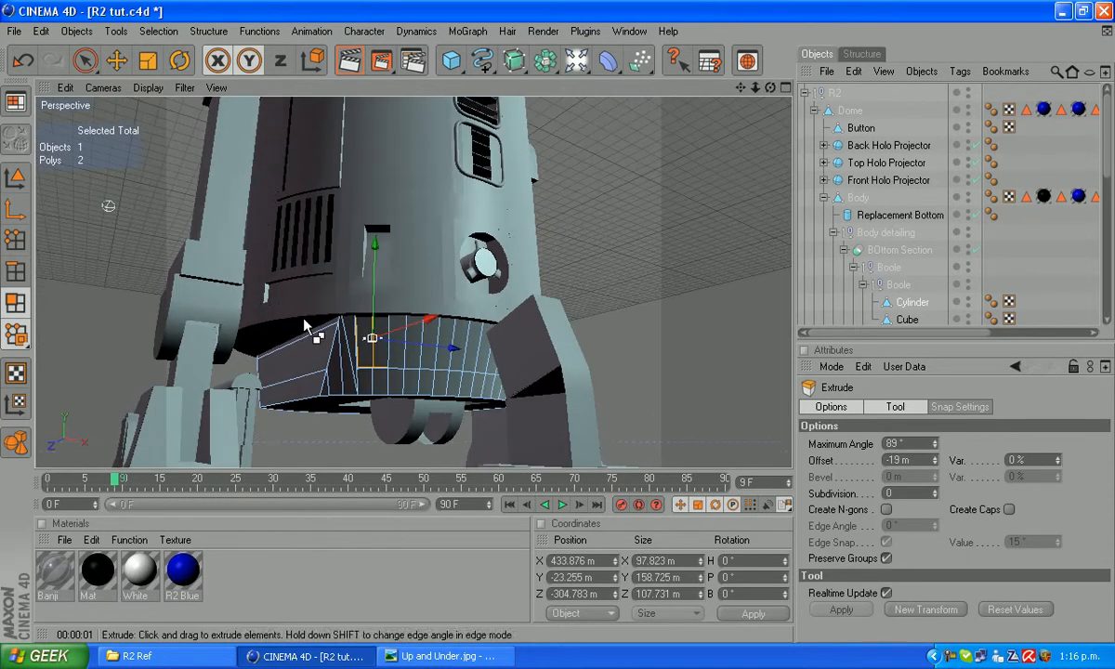
pyautogui.click(84, 61)
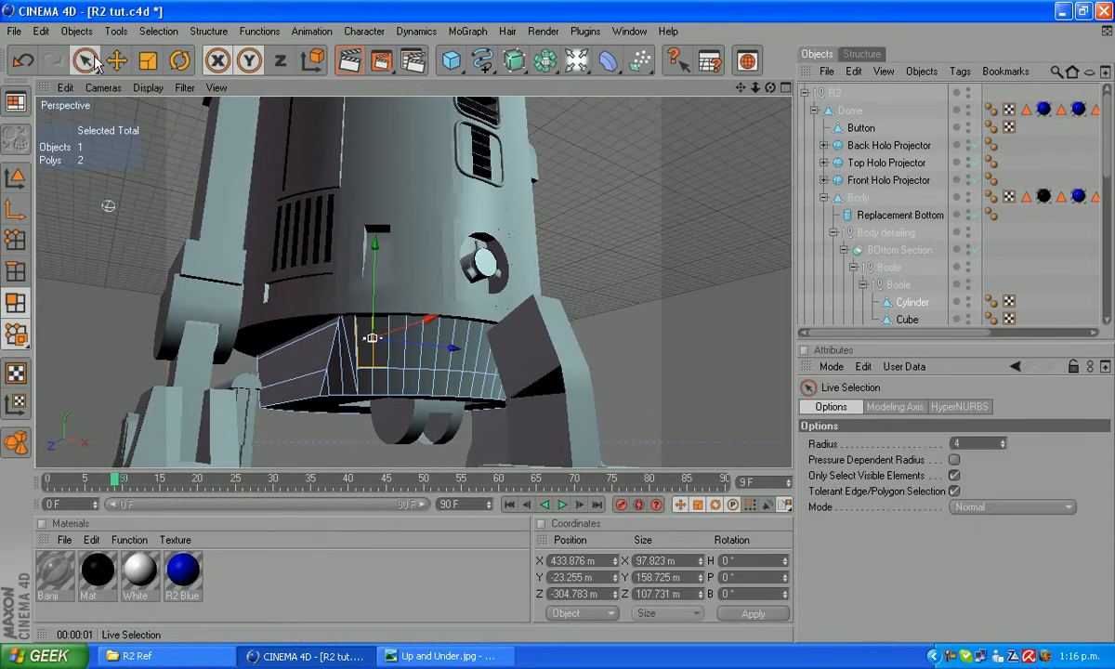
pyautogui.click(423, 339)
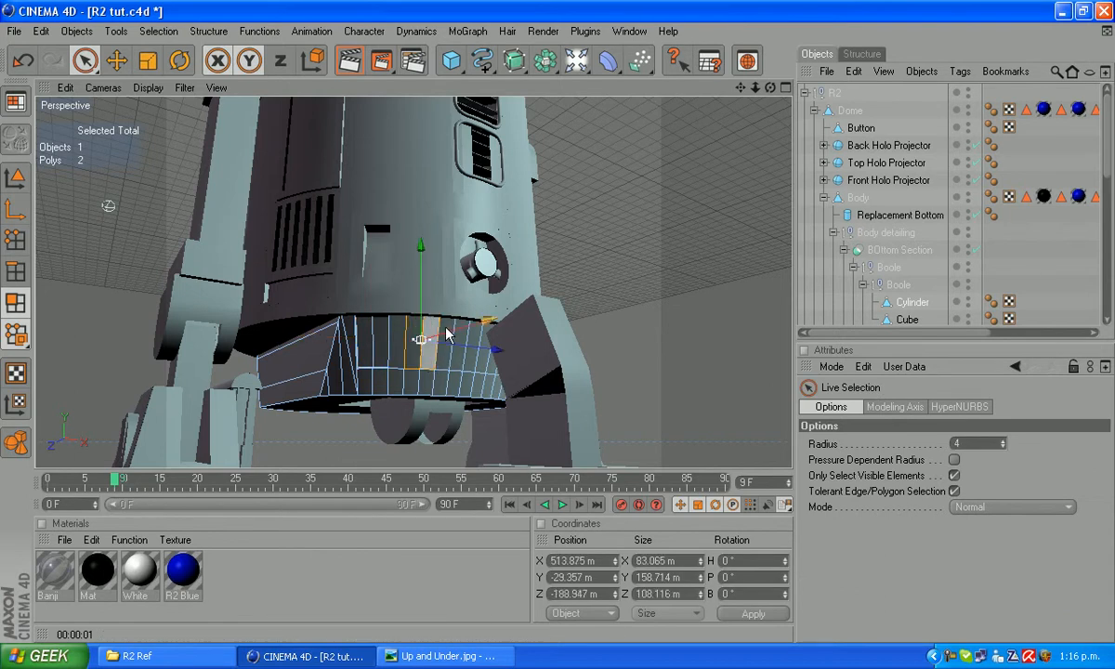
pyautogui.keyDown('shift'); pyautogui.click(454, 332); pyautogui.keyUp('shift')
pyautogui.rightClick(717, 339)
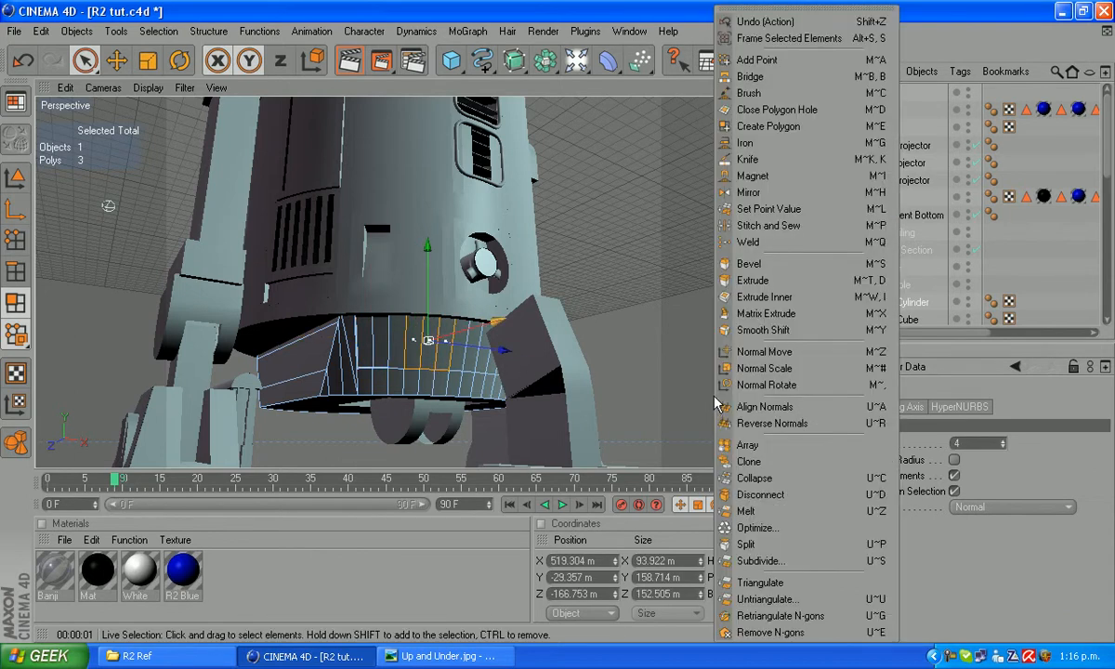
pyautogui.click(758, 280)
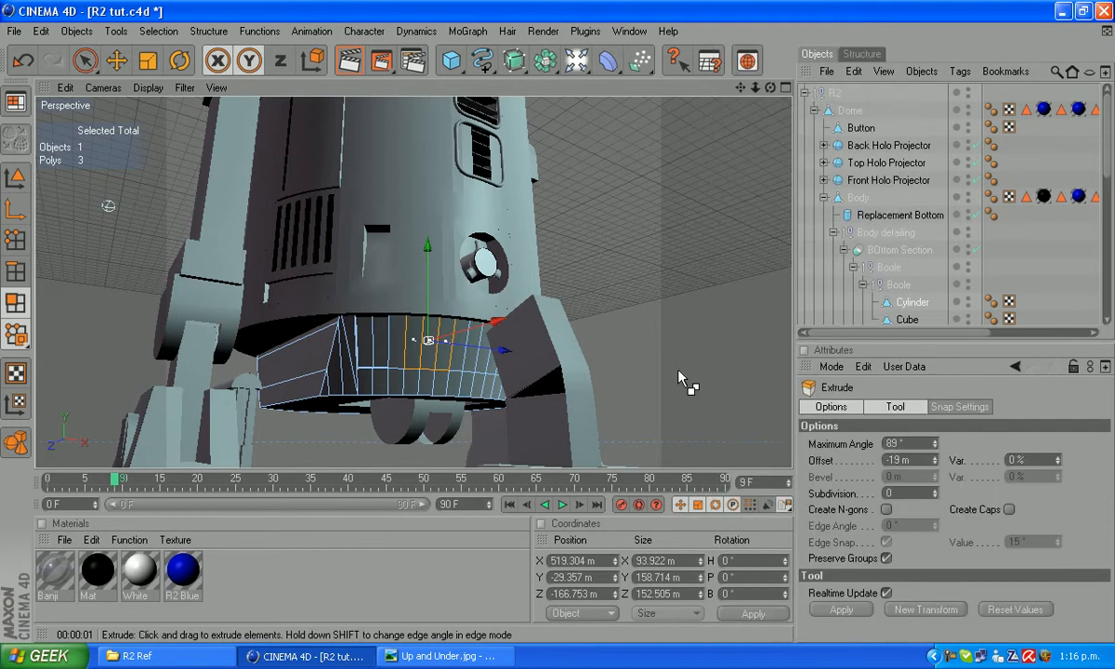
pyautogui.moveTo(668, 371); pyautogui.dragTo(667, 370)
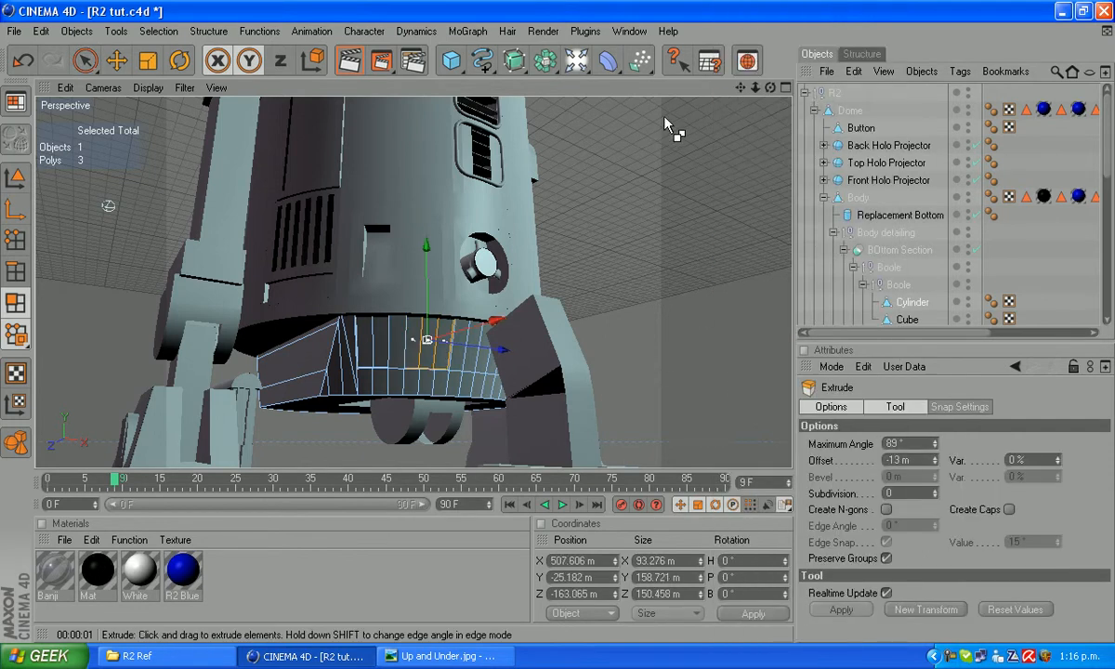
# - Add two more upper-row polygons behind the front leg to the selected three and extrude all five inward by -13 m
pyautogui.moveTo(771, 87); pyautogui.dragTo(1016, 7)
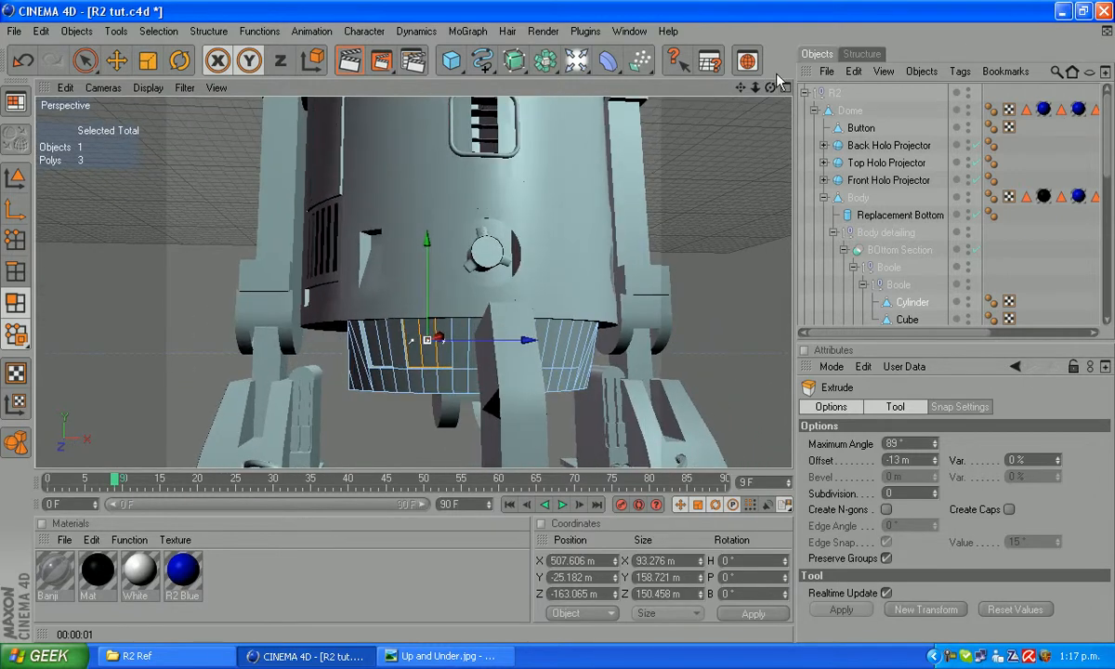
pyautogui.moveTo(771, 87); pyautogui.dragTo(852, 7)
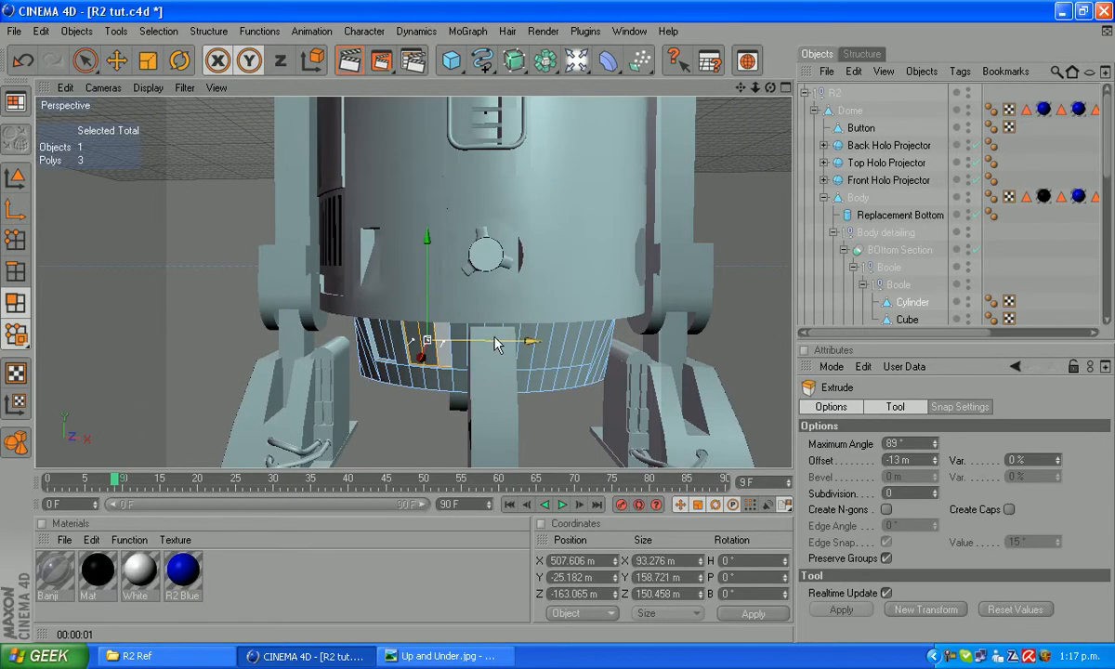
pyautogui.keyDown('shift'); pyautogui.click(475, 328); pyautogui.keyUp('shift')
pyautogui.keyDown('shift'); pyautogui.click(487, 326); pyautogui.keyUp('shift')
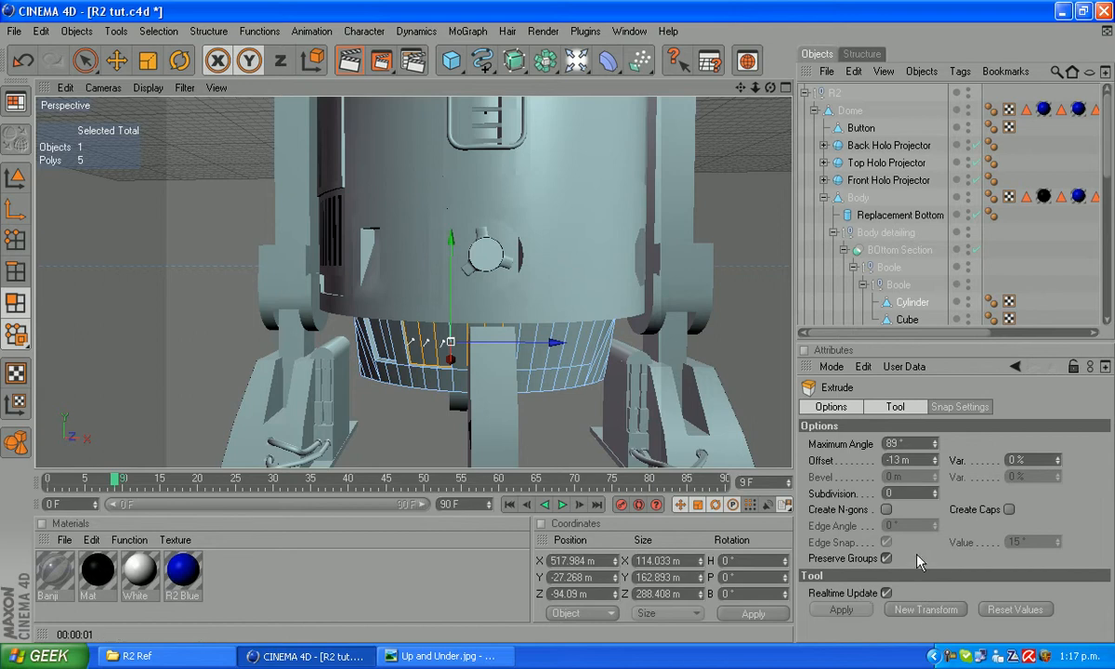
pyautogui.click(898, 608)
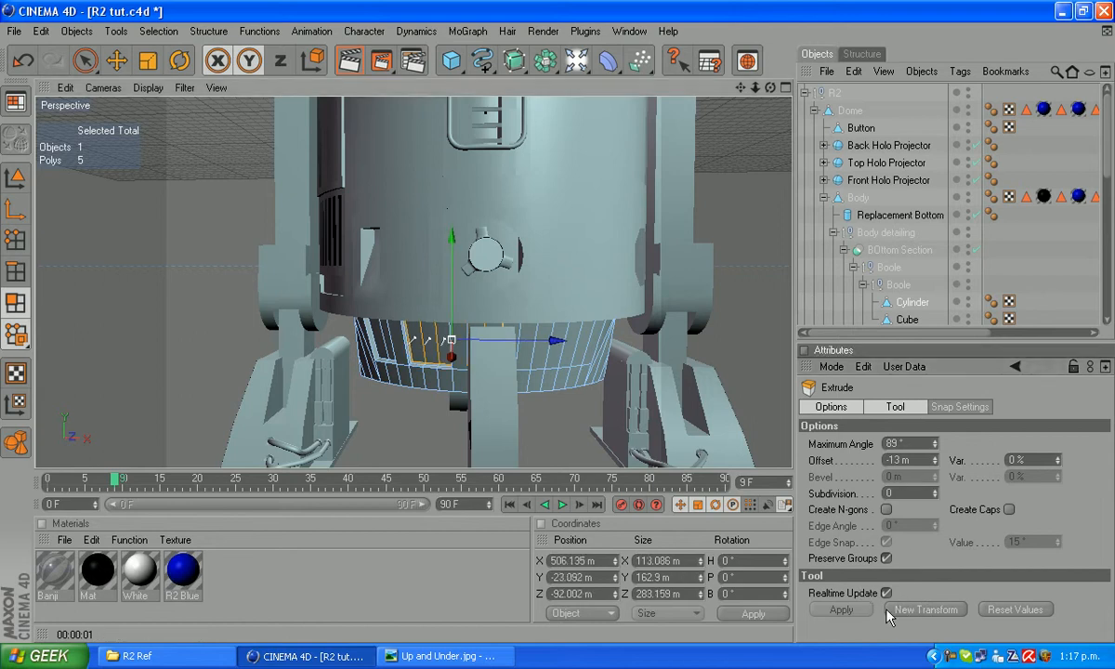
# - Select three adjacent upper-row polygons on the band's far side, just past the front leg, and extrude them inward by -13 m
pyautogui.moveTo(771, 87); pyautogui.dragTo(934, 70)
pyautogui.click(523, 372)
pyautogui.keyDown('shift'); pyautogui.click(535, 372); pyautogui.keyUp('shift')
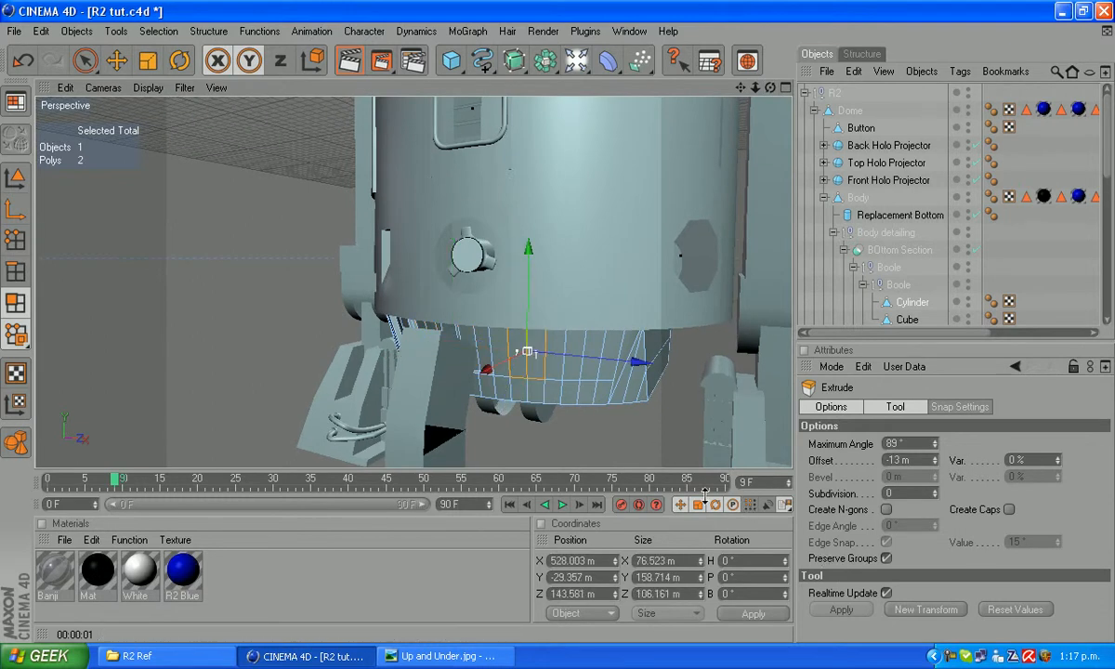
pyautogui.keyDown('shift'); pyautogui.click(558, 380); pyautogui.keyUp('shift')
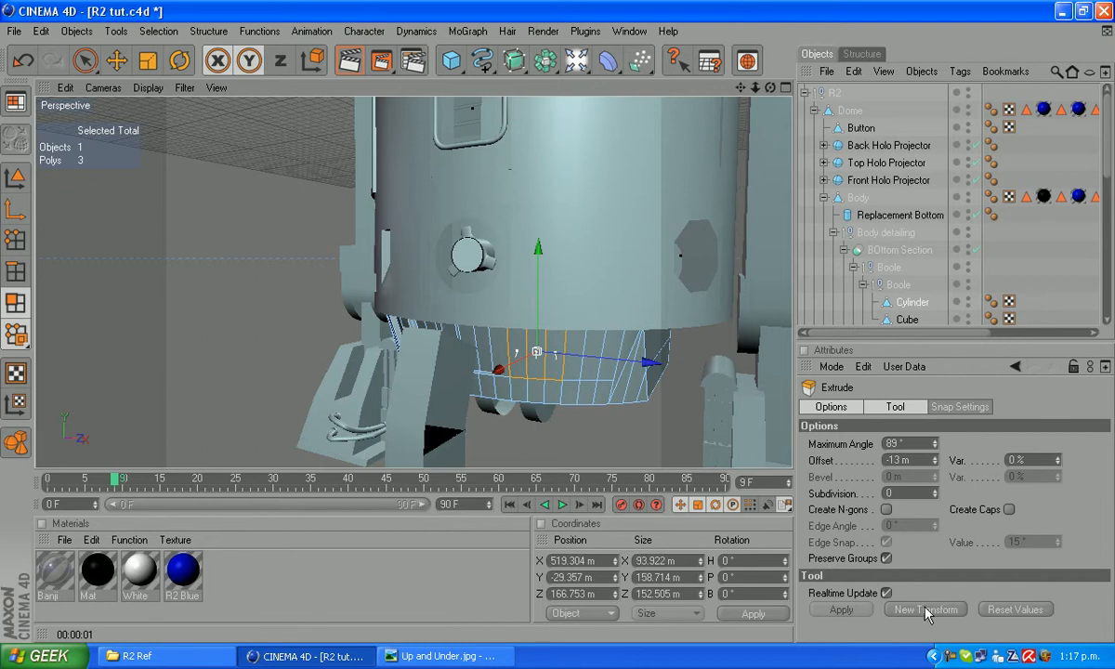
# - Select two adjacent upper-row polygons near the flat-sided far end of the curved band and extrude them inward by -13 m
pyautogui.click(595, 381)
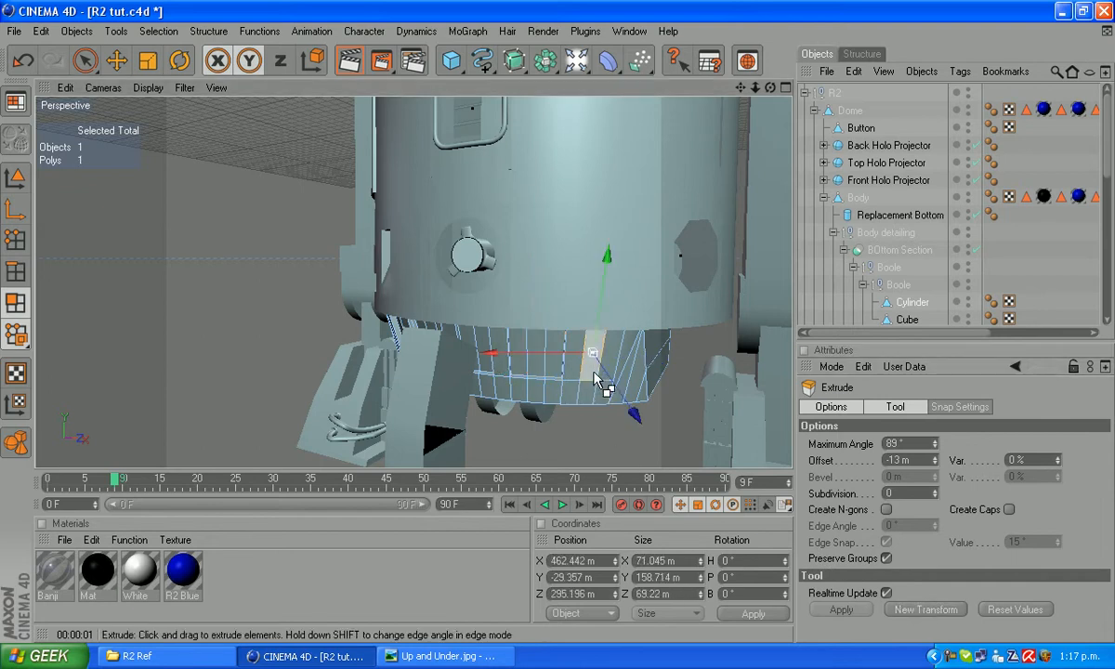
pyautogui.keyDown('shift'); pyautogui.click(576, 353); pyautogui.keyUp('shift')
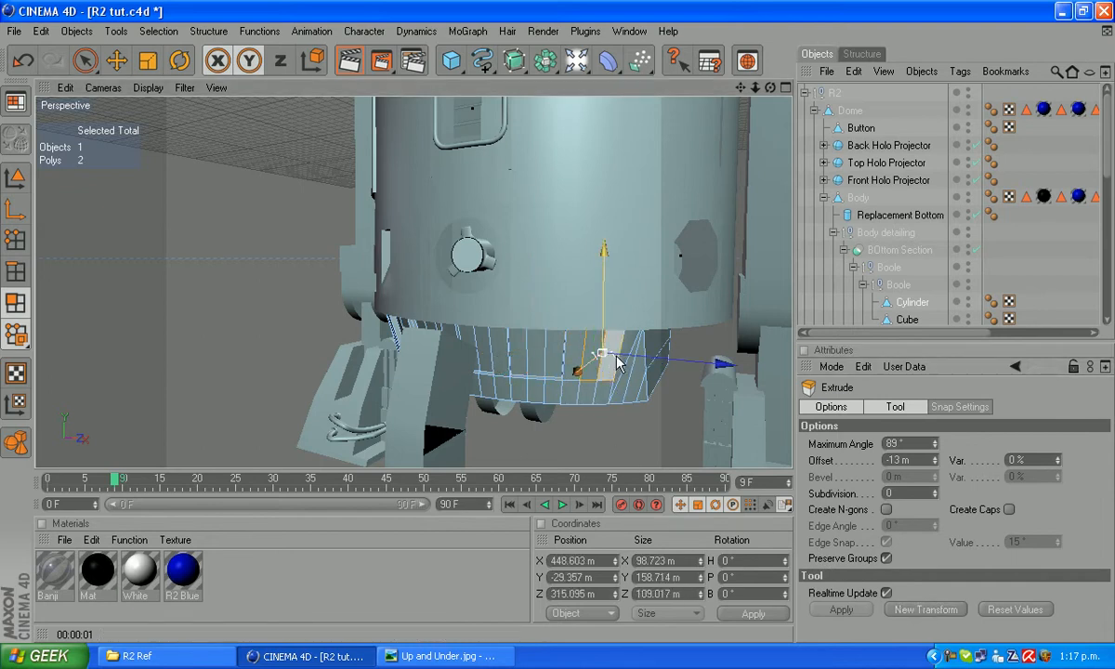
pyautogui.click(908, 604)
# - Render the perspective view from the front to check the recessed panels around the bottom section
pyautogui.moveTo(770, 87); pyautogui.dragTo(465, 293)
pyautogui.scroll(-3, 465, 294)
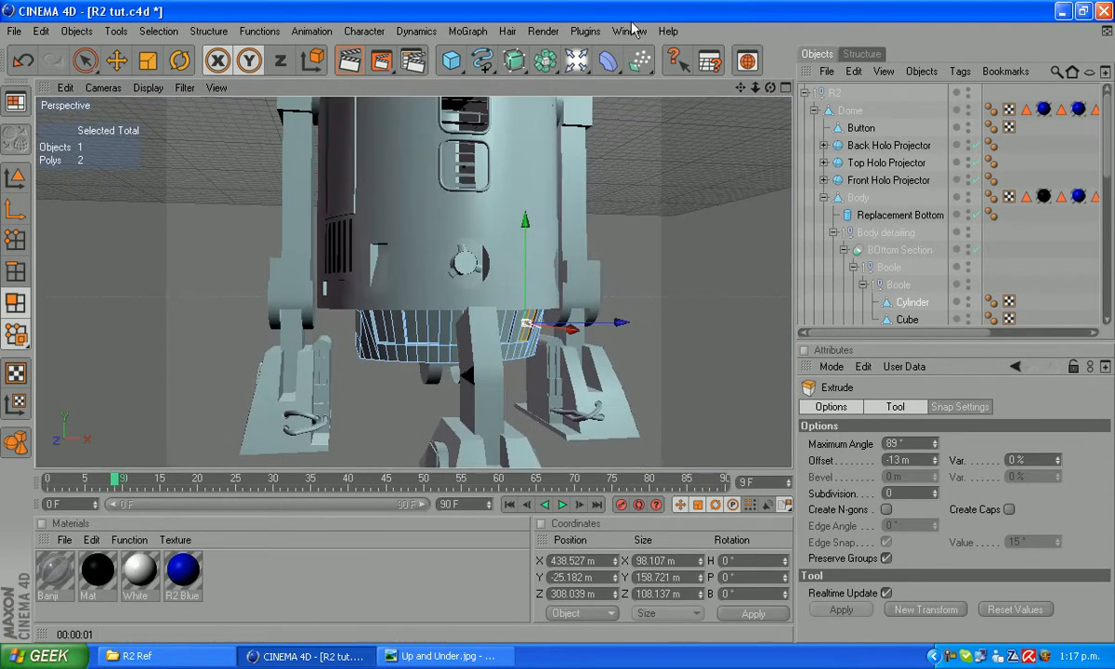
pyautogui.click(543, 32)
pyautogui.click(567, 57)
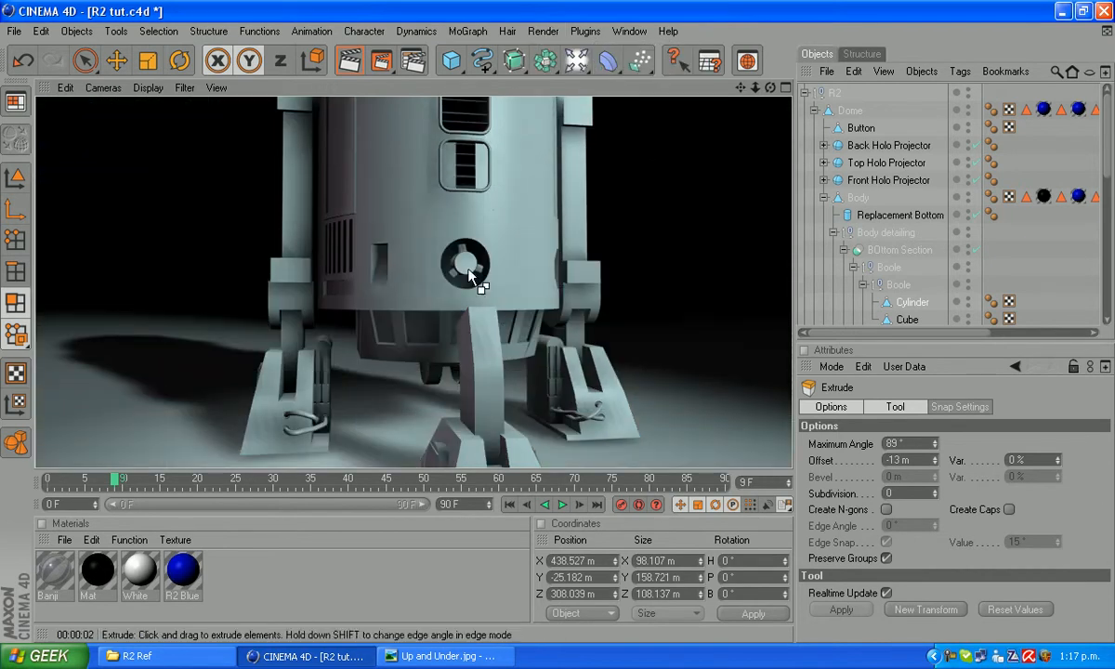
# - Switch to the Up and Under.jpg reference photo, then return to CINEMA 4D and inspect the model's underside against it
pyautogui.click(441, 655)
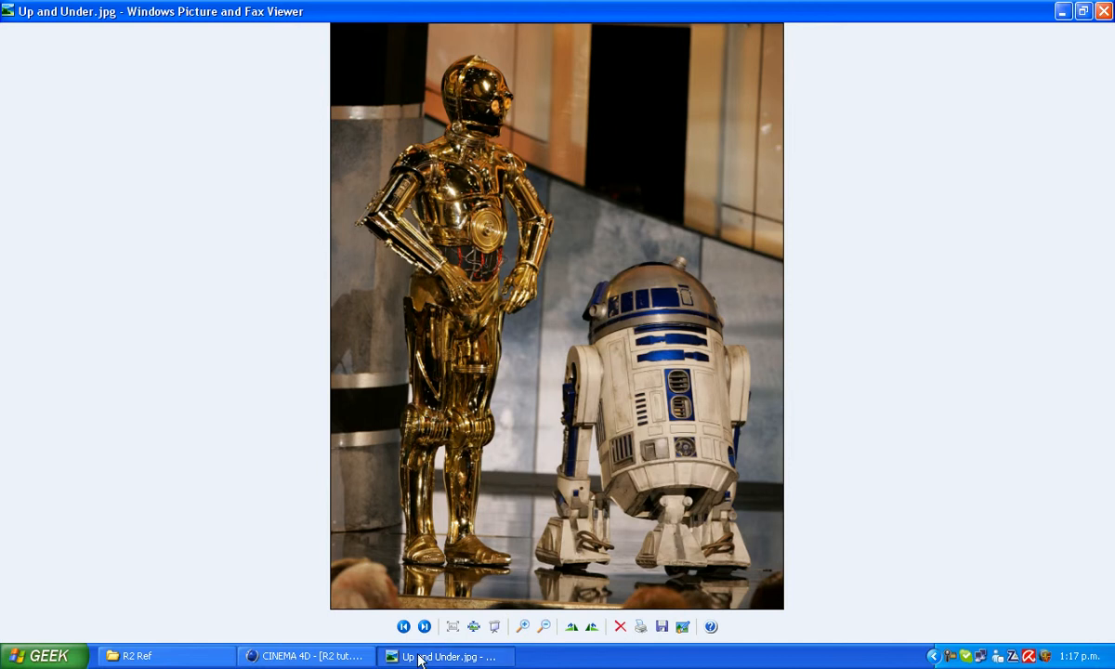
pyautogui.click(304, 656)
pyautogui.moveTo(772, 88); pyautogui.dragTo(385, 396)
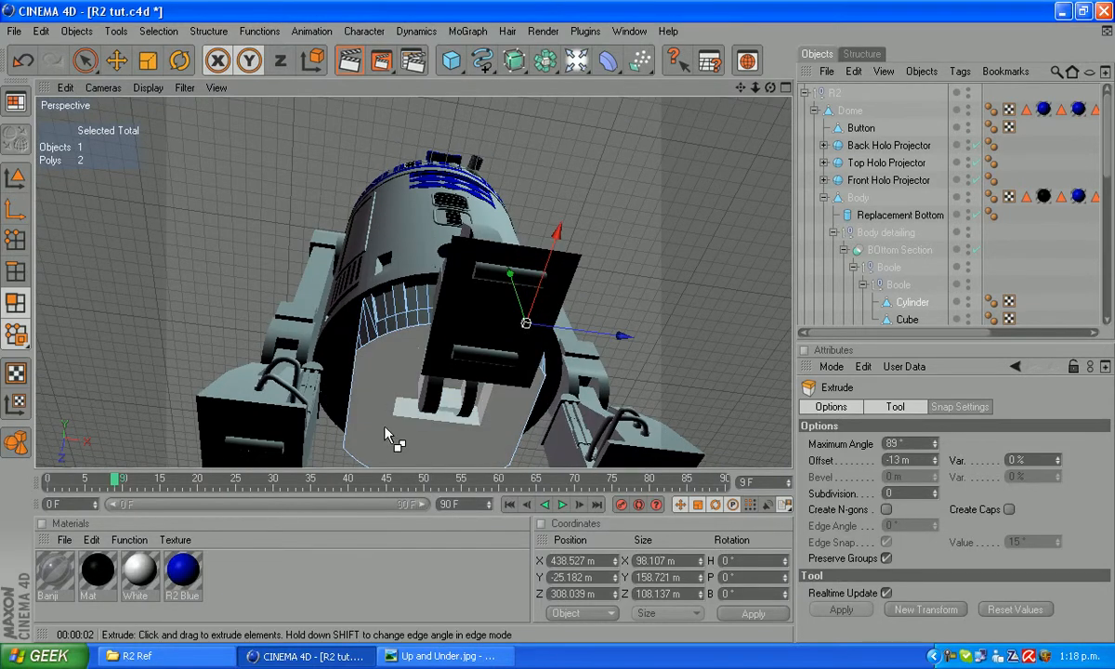
pyautogui.moveTo(770, 87); pyautogui.dragTo(777, 112)
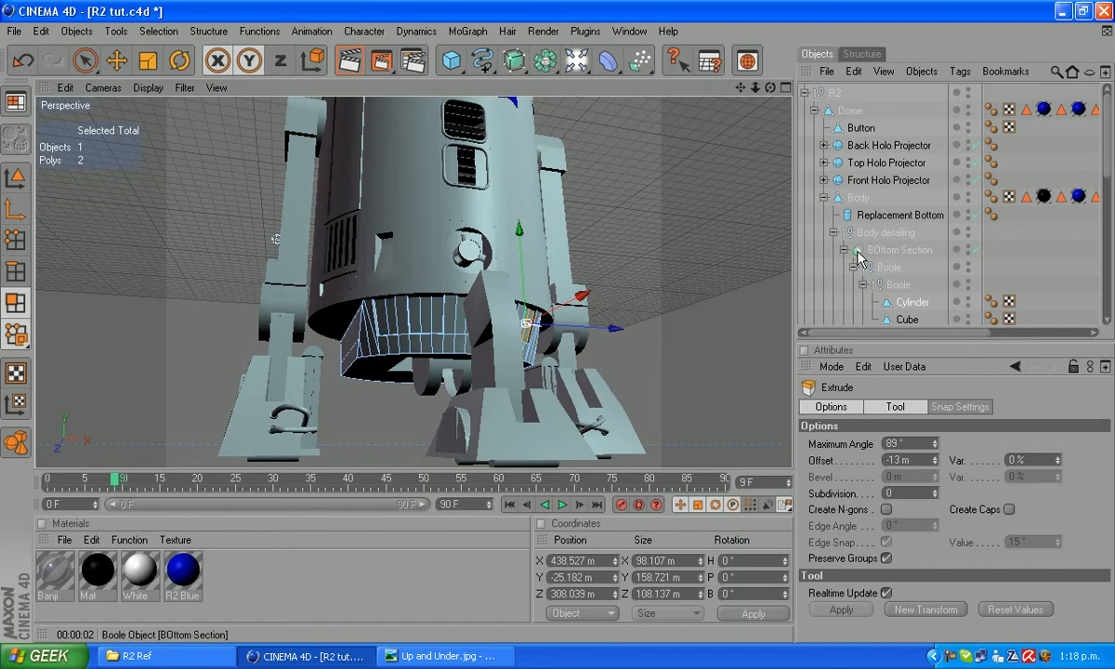
# - Collapse the bottom section inside Body detailing and rename the polygon Sweep NURBS below it to Bottom Tubing
pyautogui.click(833, 232)
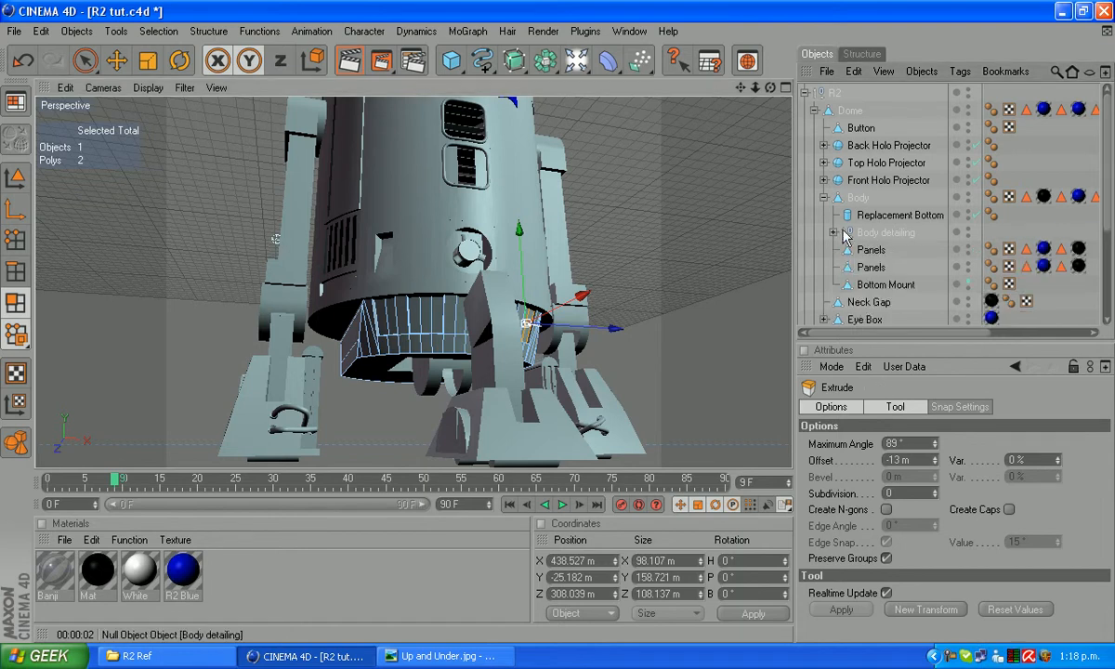
pyautogui.click(879, 251)
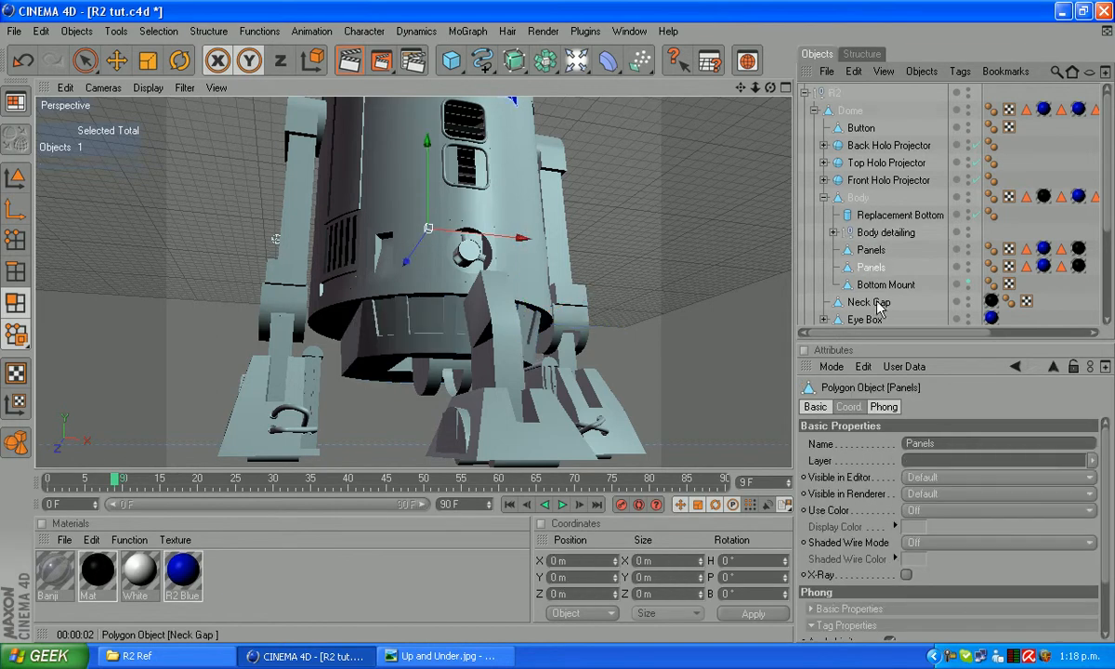
pyautogui.click(833, 232)
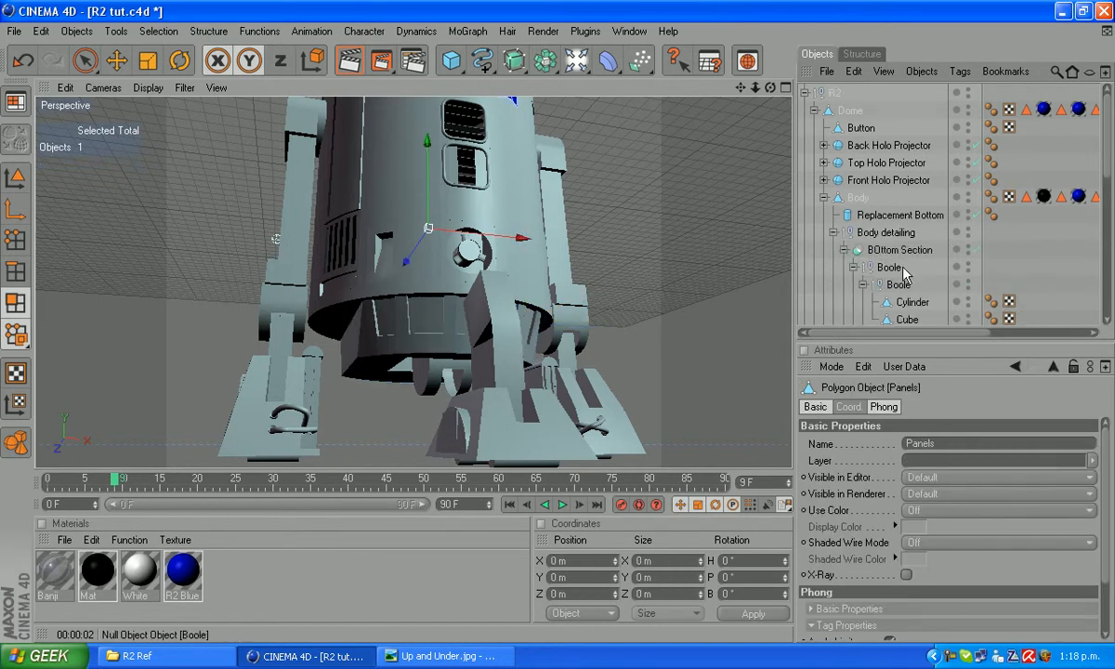
pyautogui.click(883, 269)
pyautogui.click(843, 250)
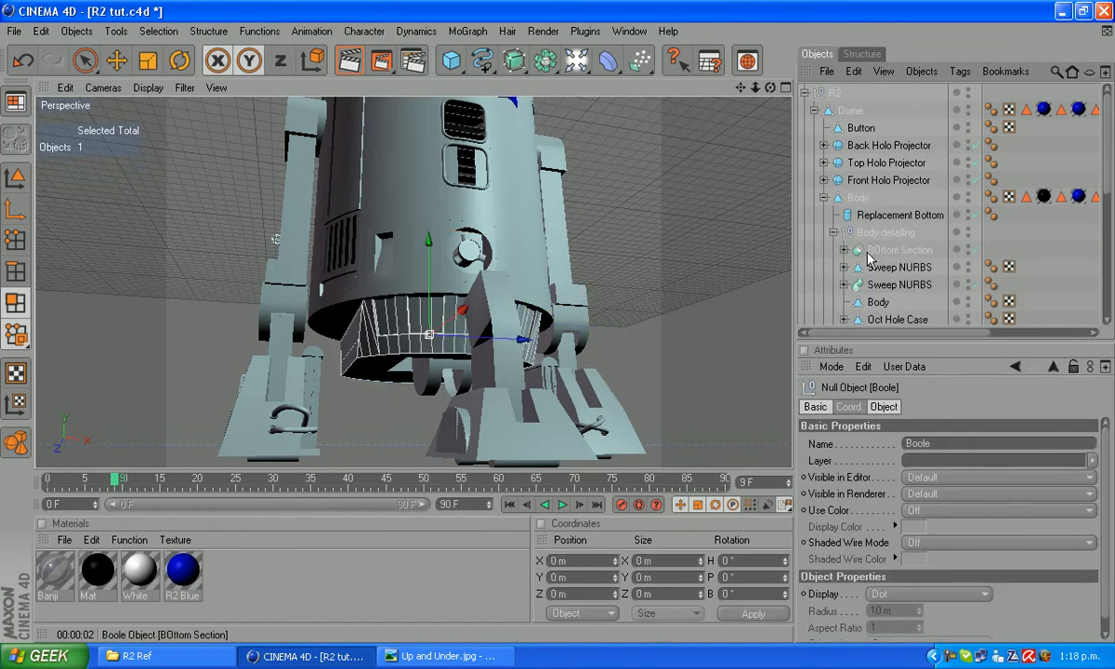
pyautogui.click(885, 267)
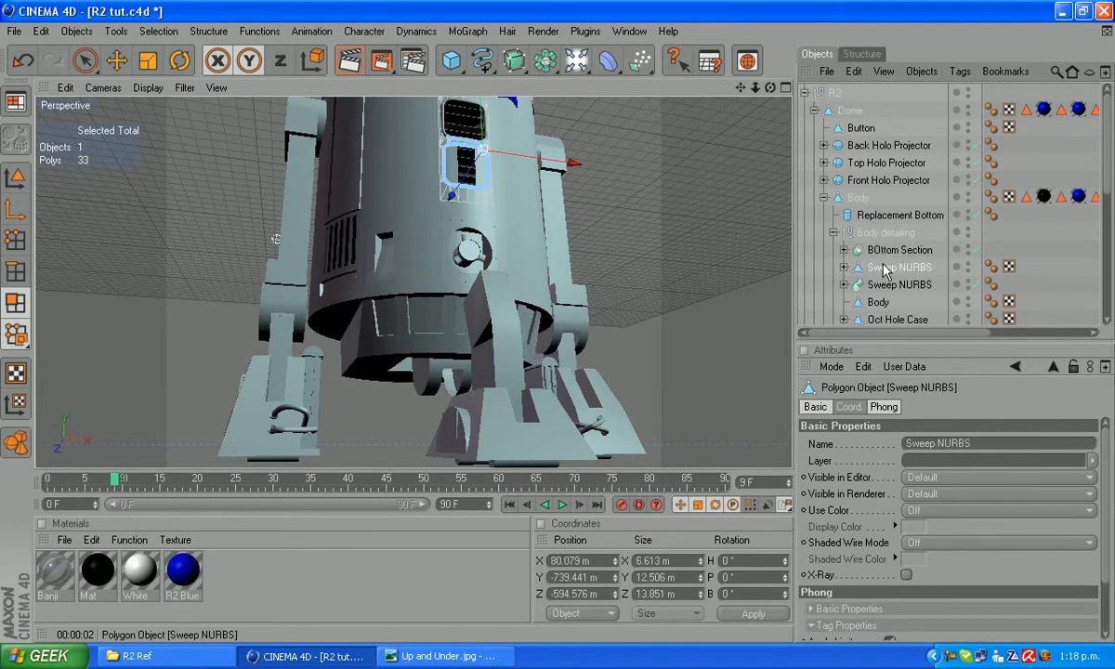
pyautogui.doubleClick(885, 268)
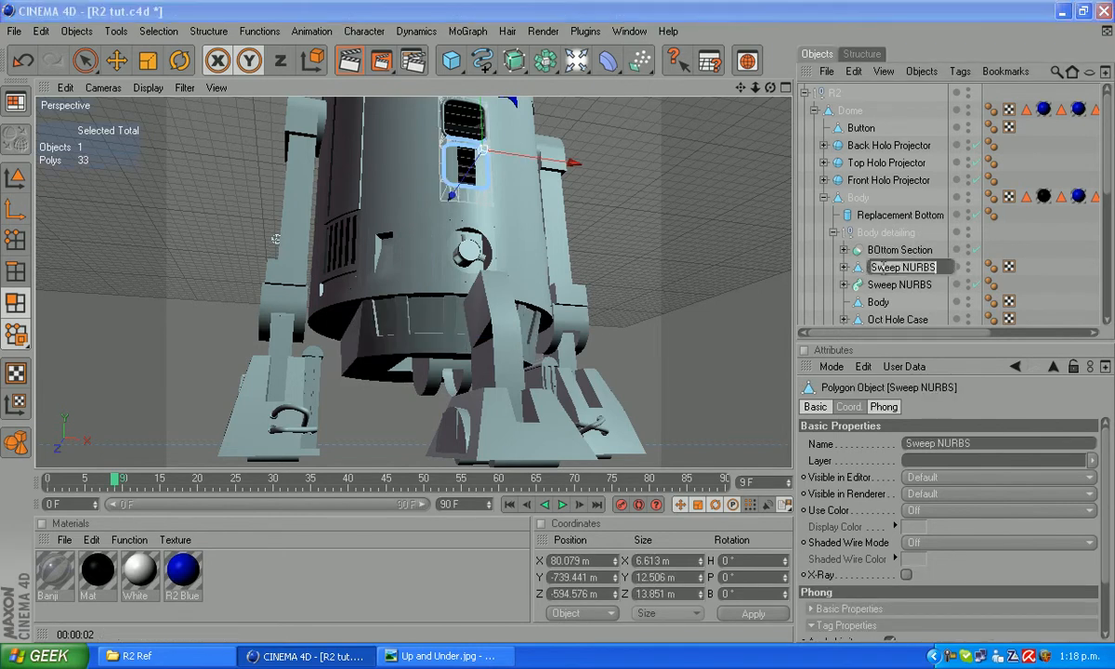
pyautogui.write('Bottom Tubing')
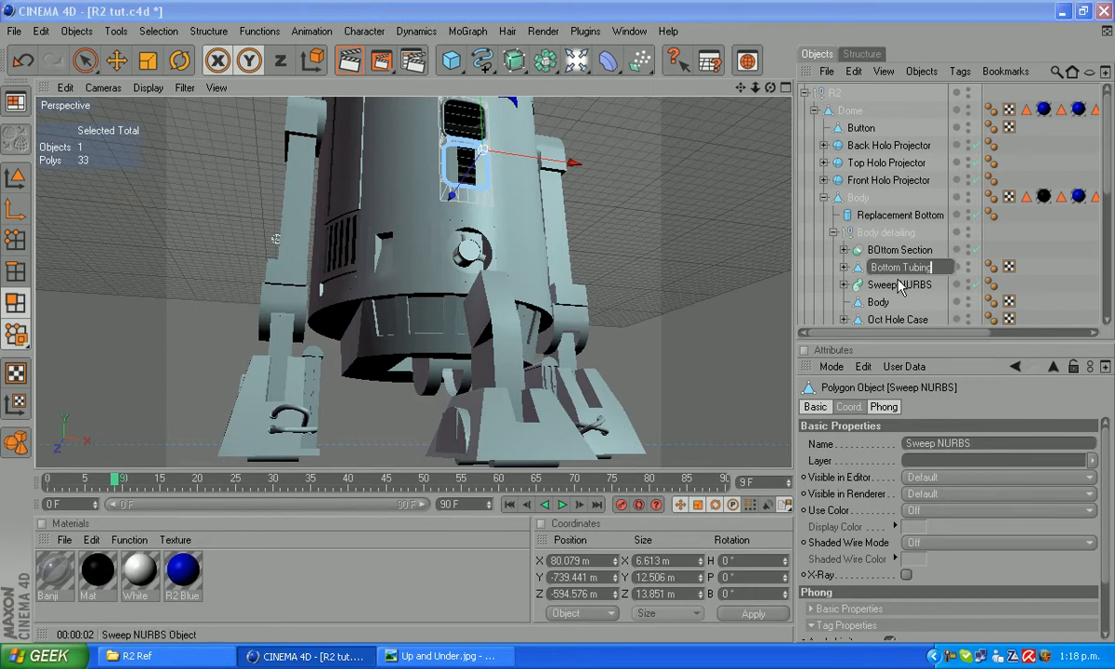
# - Rename the remaining Sweep NURBS in Body detailing to Upper Tubing
pyautogui.click(899, 285)
pyautogui.write('Upper Tubing')
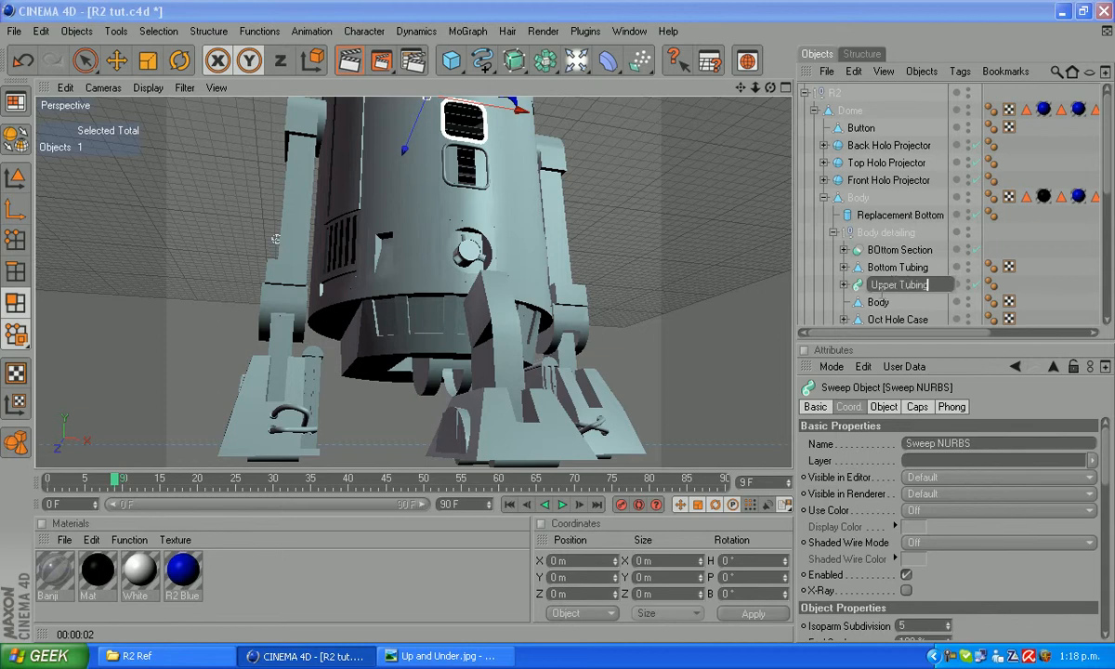
pyautogui.press('Return')
# - Rename the Body polygon object inside Body detailing to Slat panel holes
pyautogui.click(878, 303)
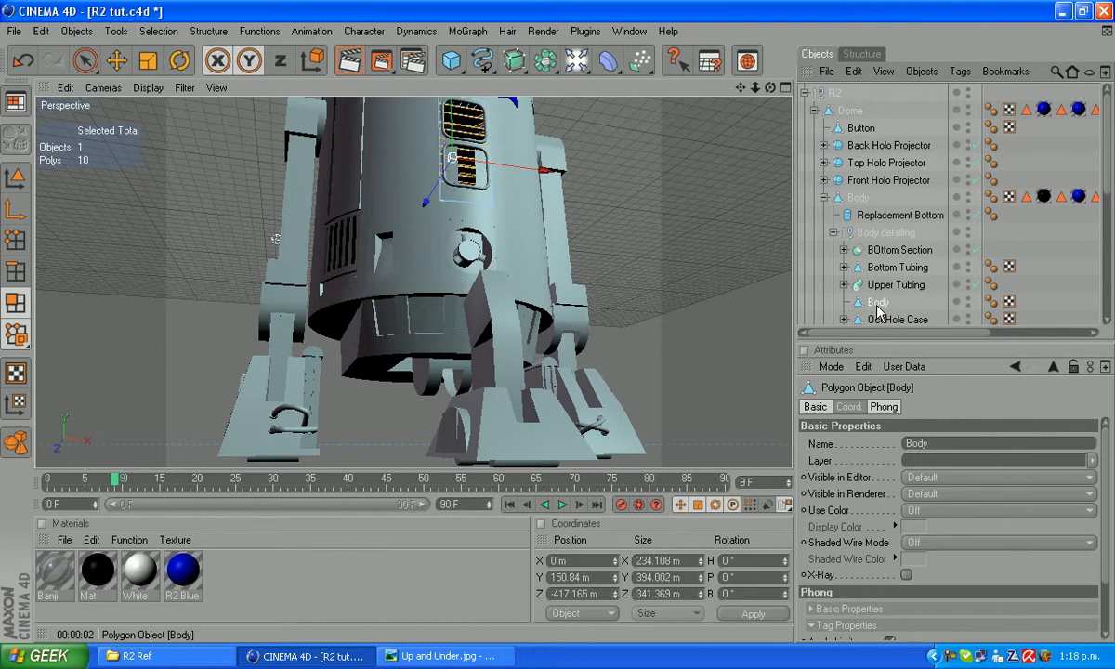
pyautogui.doubleClick(878, 303)
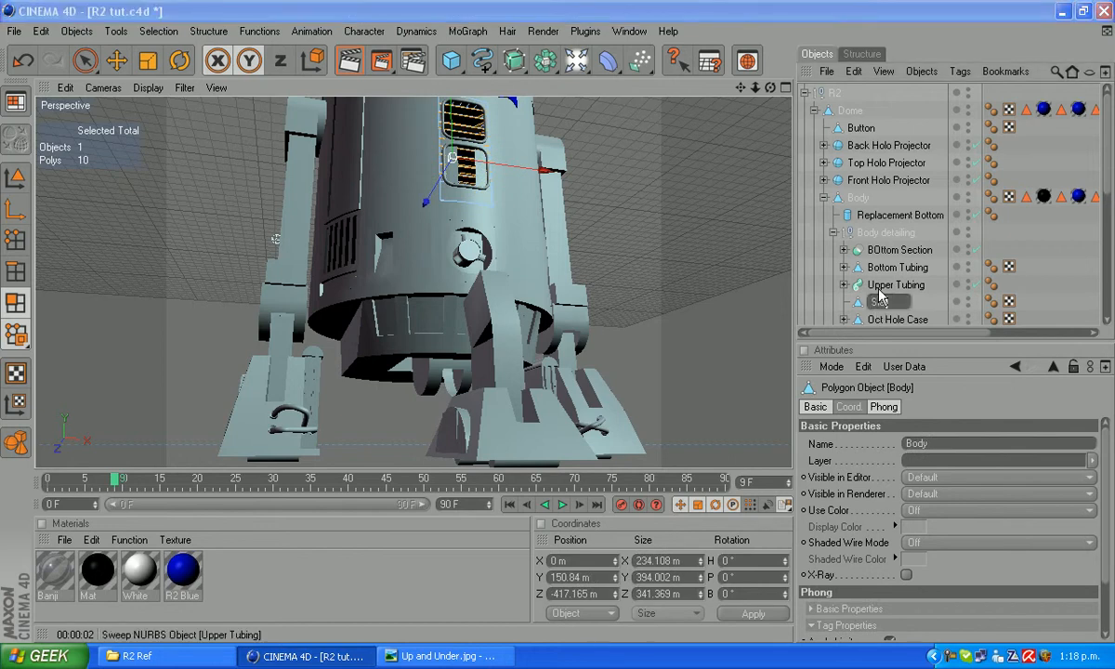
pyautogui.write('Slat pane')
pyautogui.write('l holes')
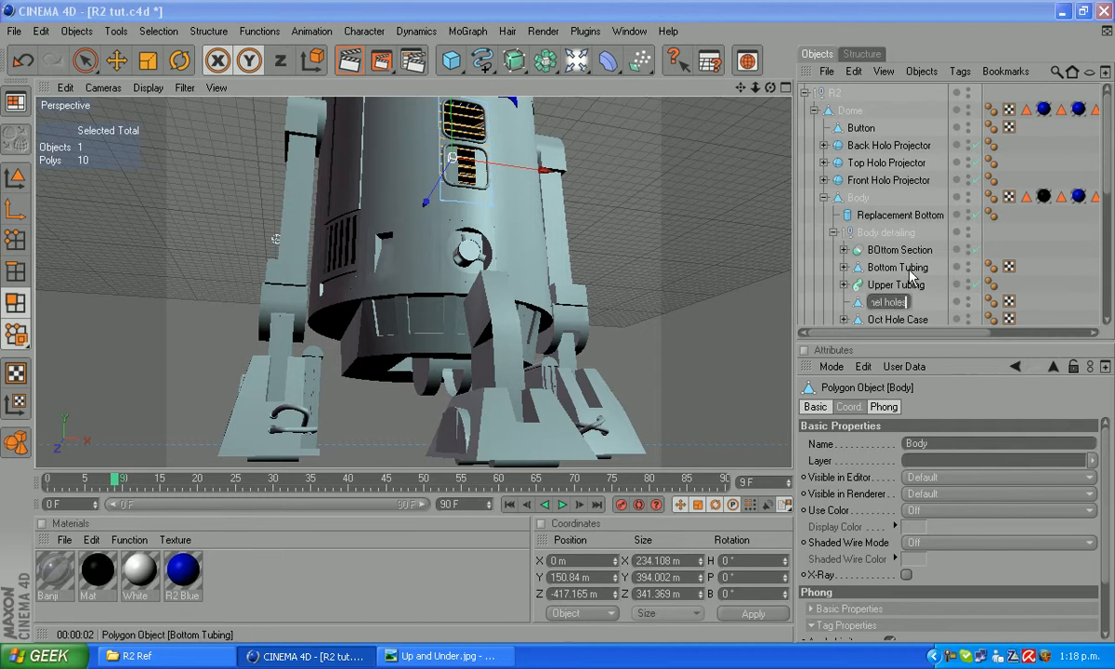
pyautogui.press('Return')
# - Check the Angled Panel and Grill objects, and collapse the Body and Dome hierarchies in the object list
pyautogui.scroll(-2, 915, 281)
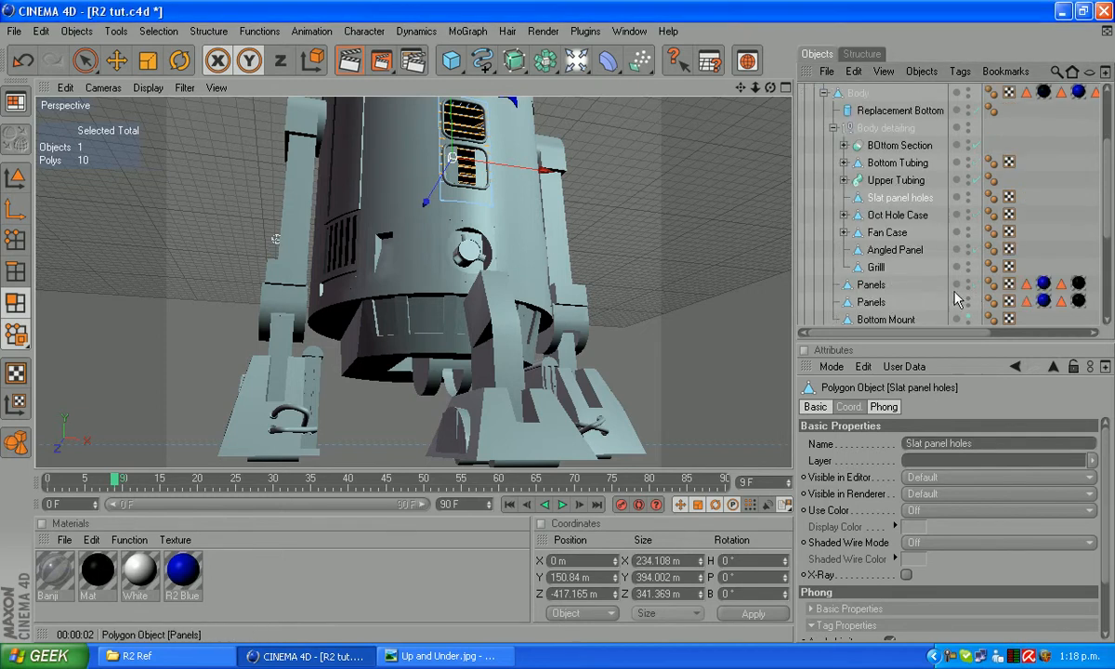
pyautogui.click(884, 255)
pyautogui.click(875, 268)
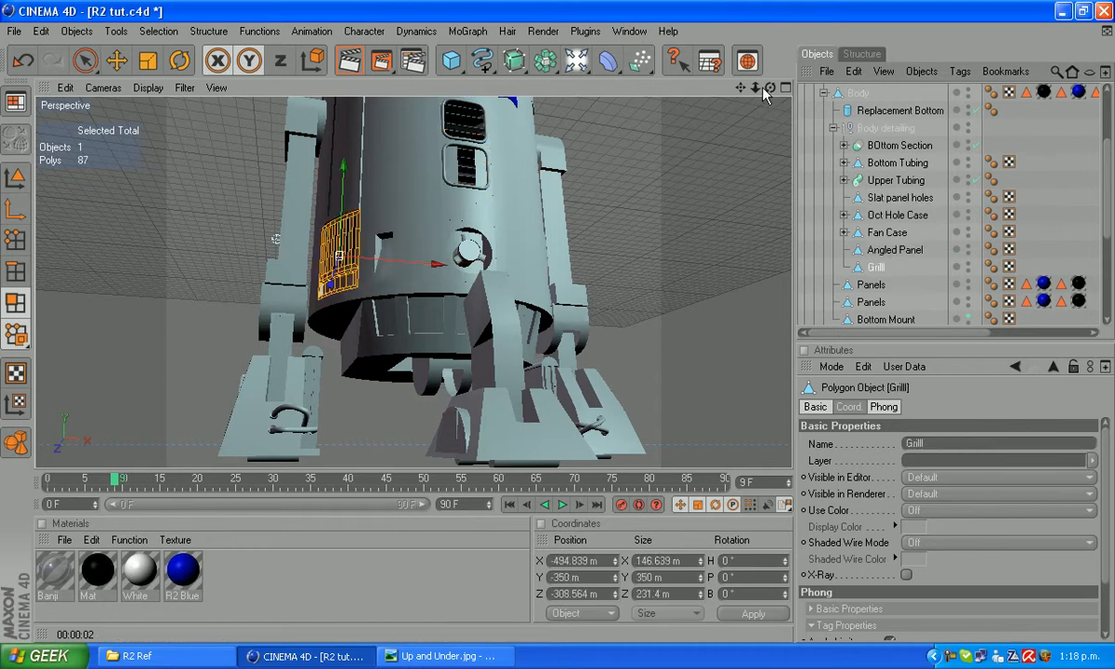
pyautogui.moveTo(739, 90); pyautogui.dragTo(726, 142)
pyautogui.click(820, 96)
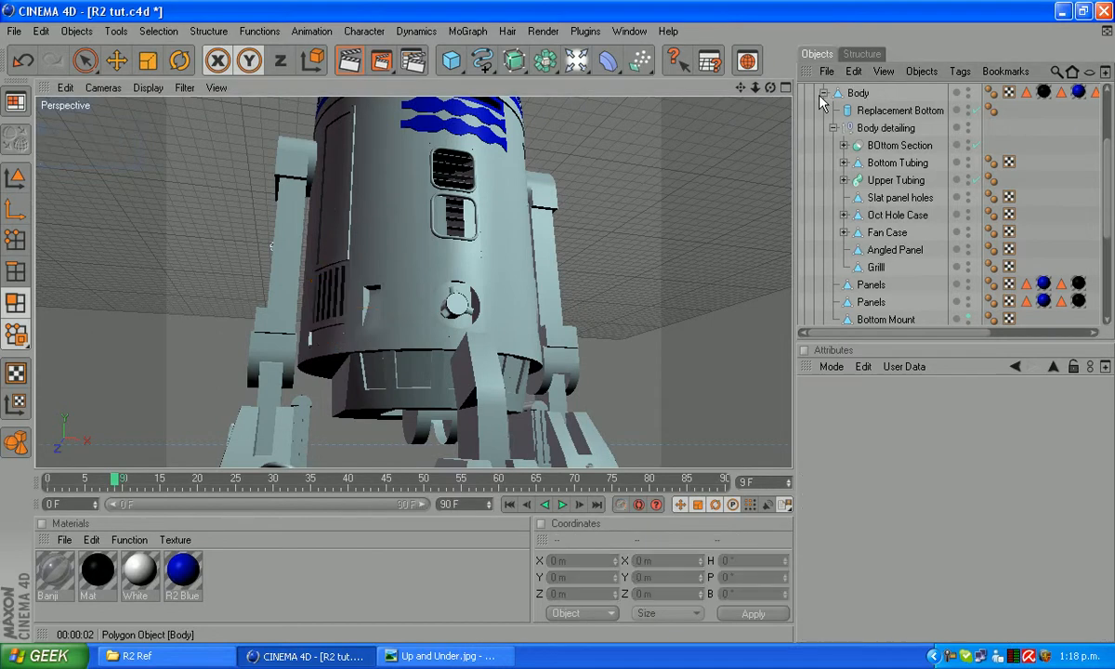
pyautogui.click(823, 93)
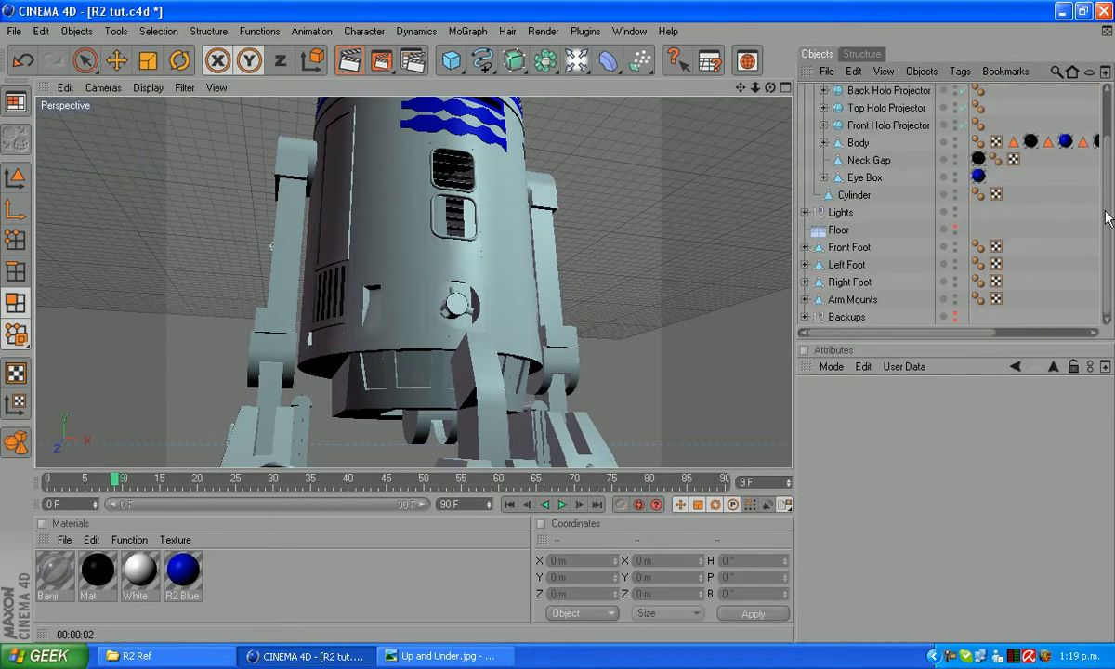
pyautogui.scroll(3, 1106, 181)
pyautogui.click(815, 112)
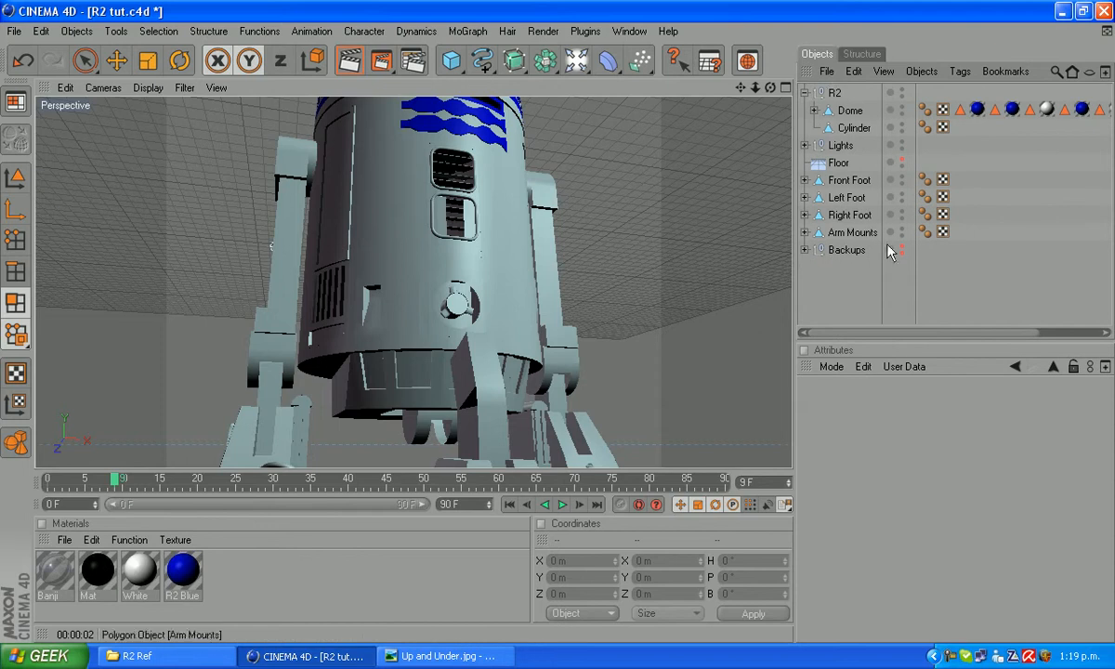
# - Expand the Backups group and paste a duplicate of the R2 group into the scene
pyautogui.click(829, 96)
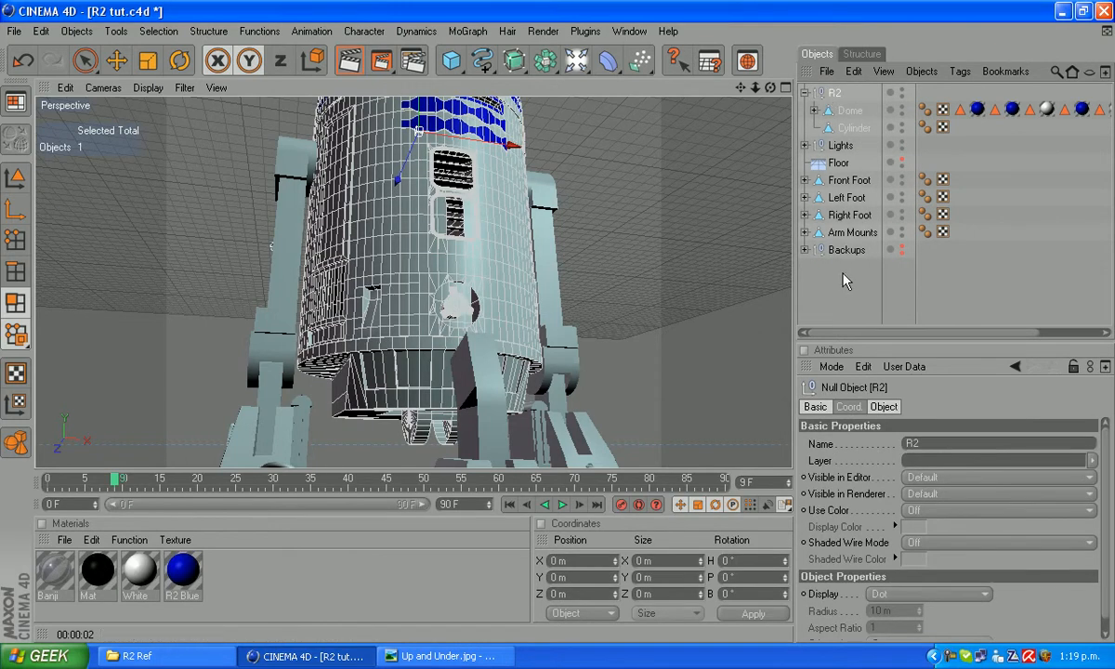
pyautogui.click(805, 249)
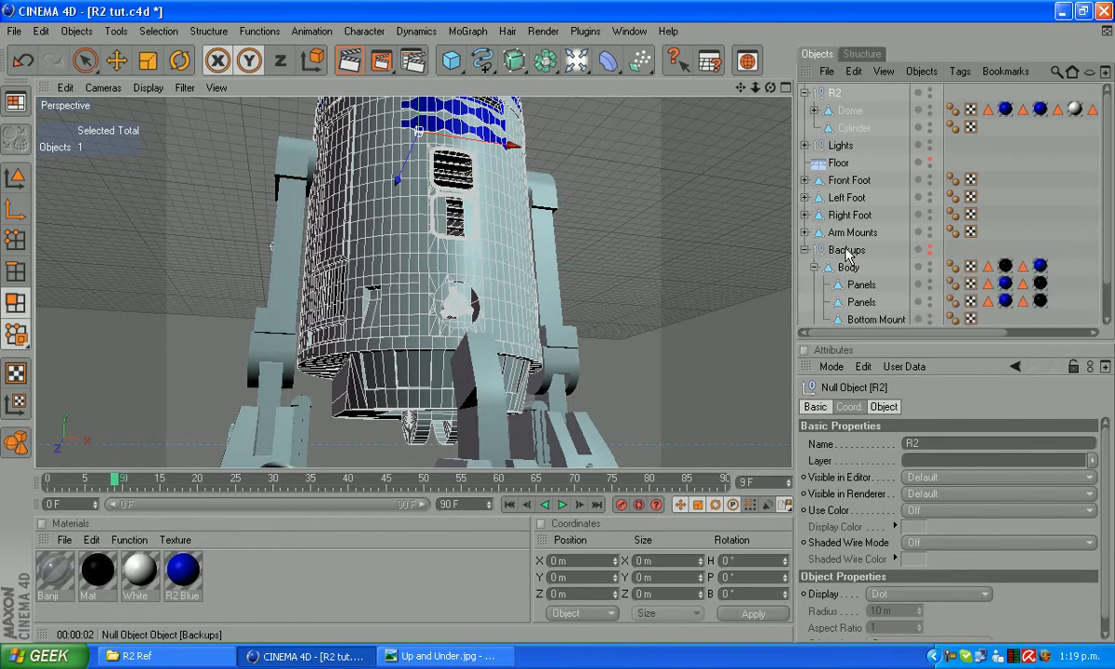
pyautogui.click(847, 251)
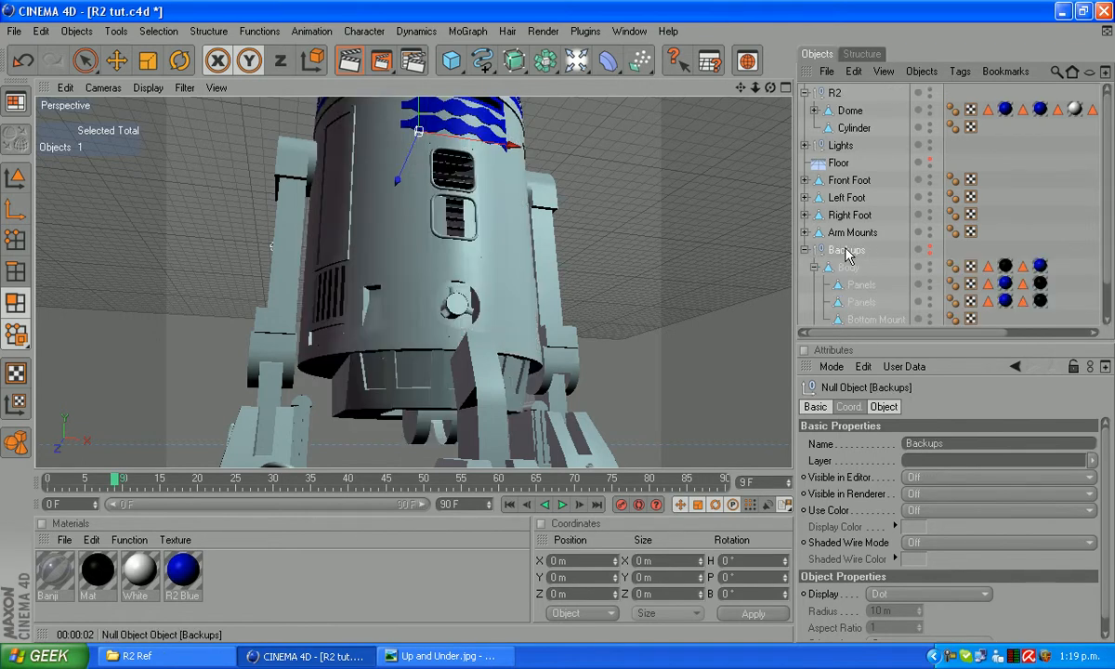
pyautogui.hotkey('ctrl', 'v')
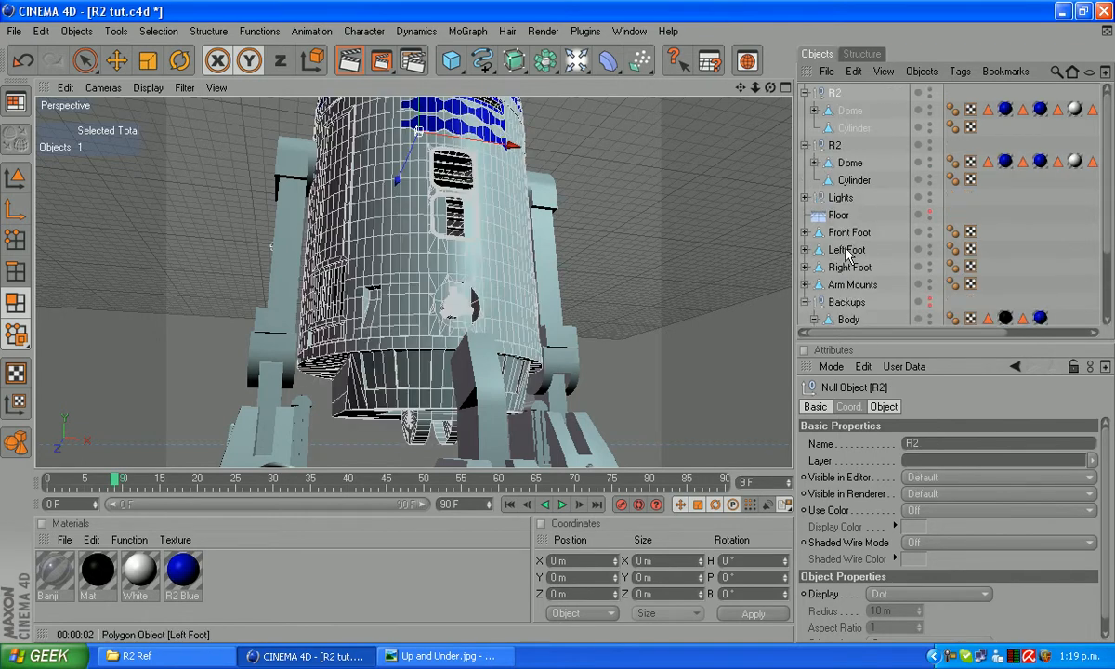
# - Collapse both top-level R2 hierarchies in the object list, keeping the duplicate's name as R2
pyautogui.click(805, 94)
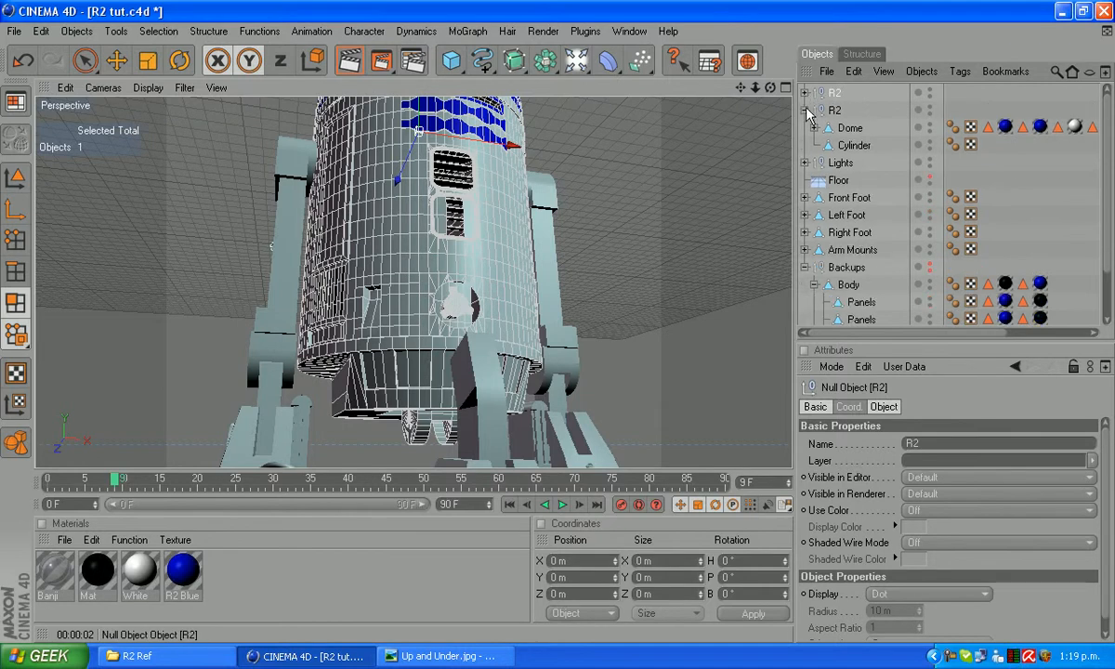
pyautogui.click(804, 110)
pyautogui.doubleClick(835, 93)
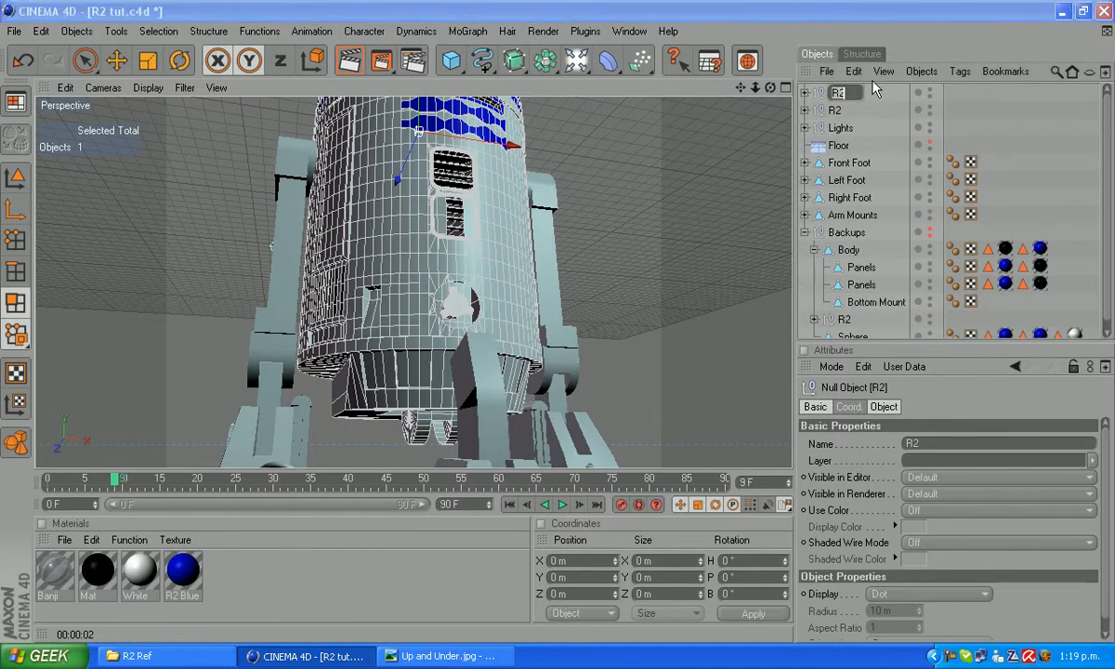
pyautogui.press('Return')
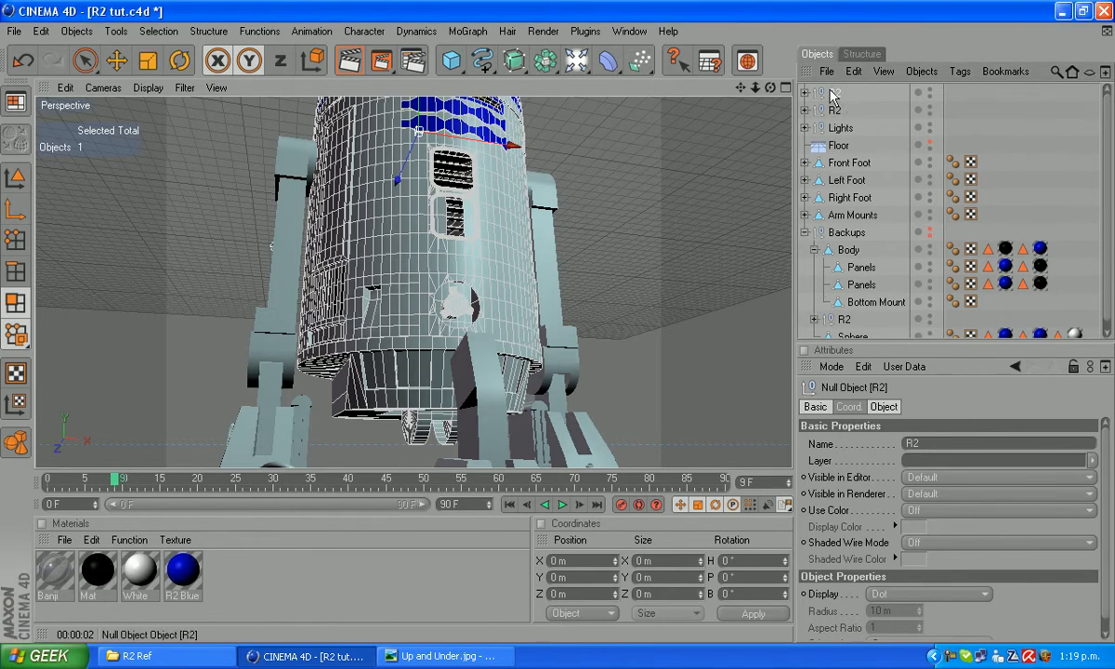
# - Delete the old R2, Body and Sphere backup objects, including Body's child panels and mount, from the Backups group
pyautogui.click(842, 319)
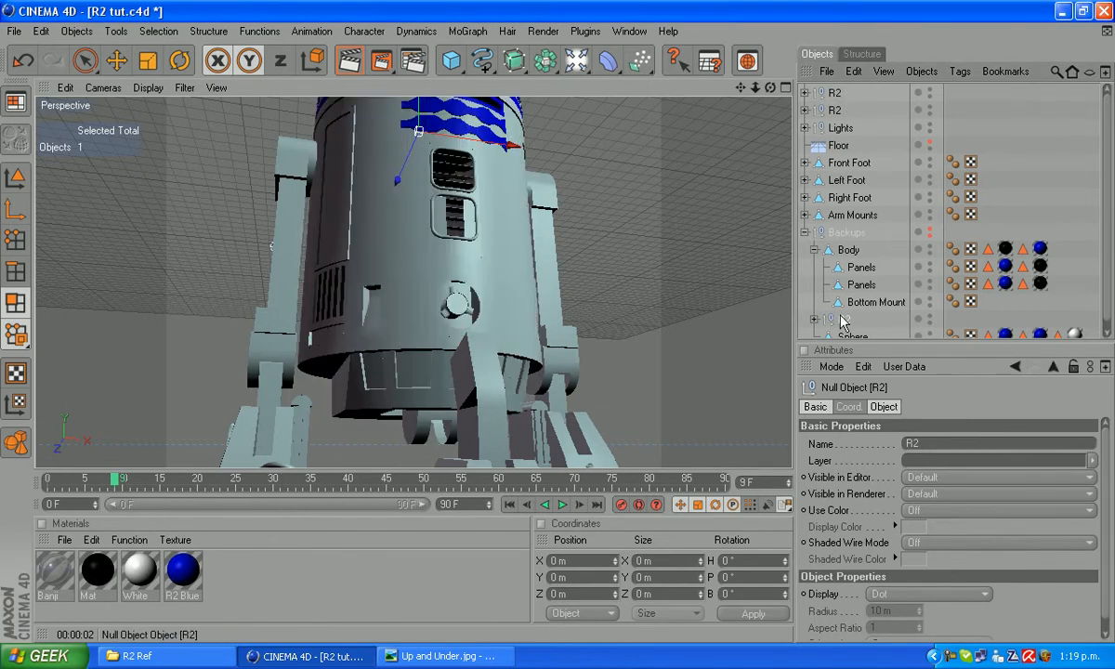
pyautogui.press('Delete')
pyautogui.click(858, 269)
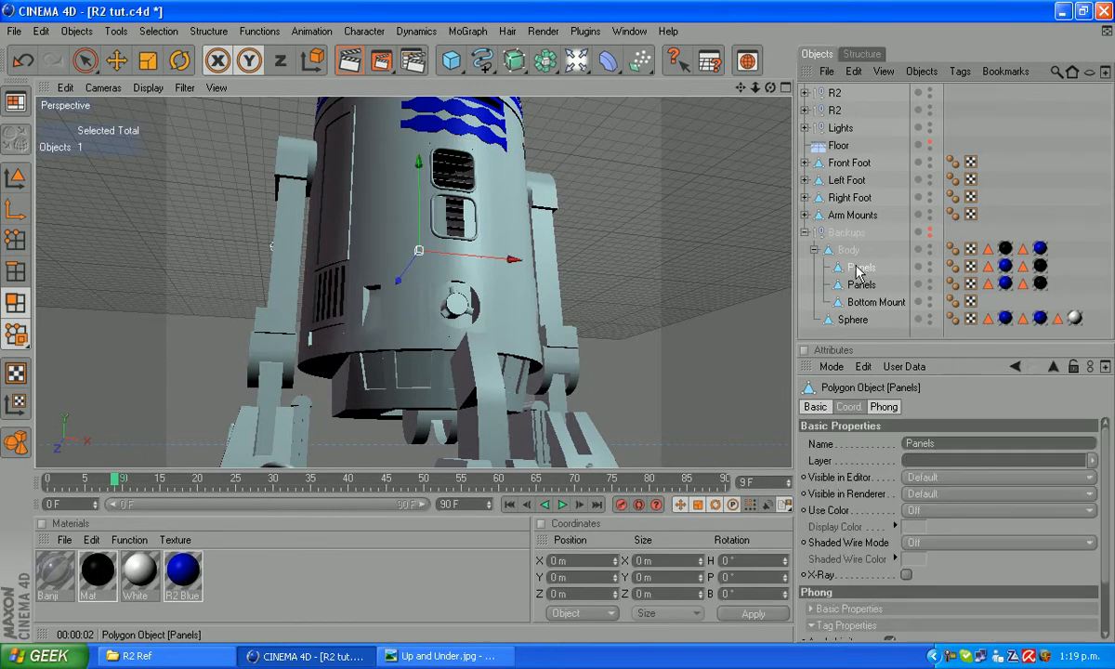
pyautogui.click(847, 251)
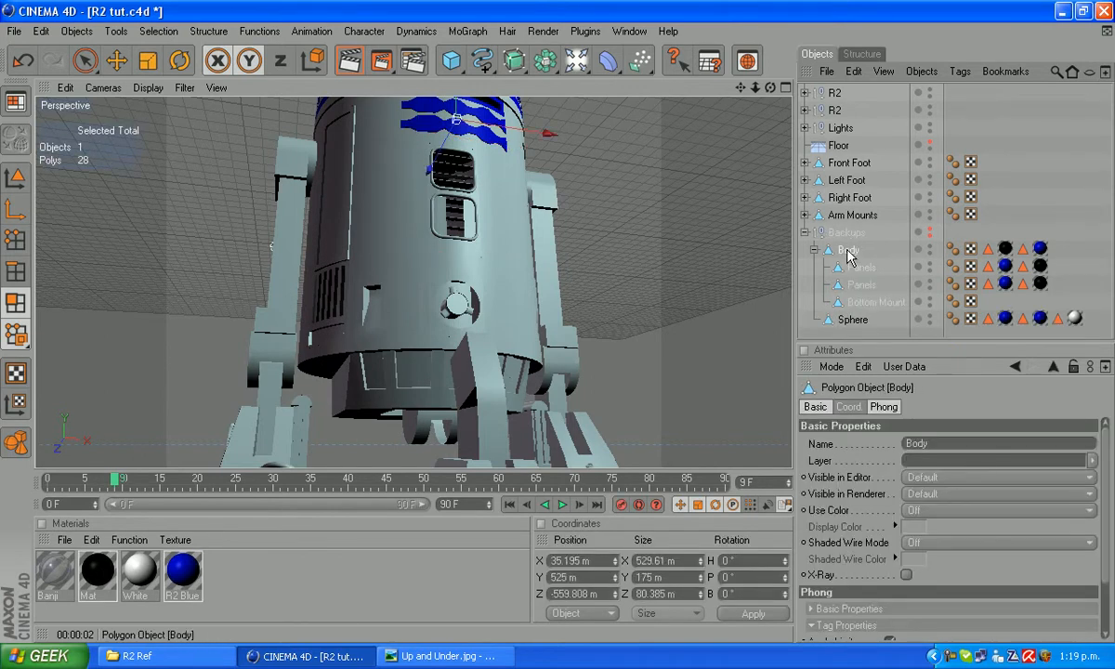
pyautogui.press('Delete')
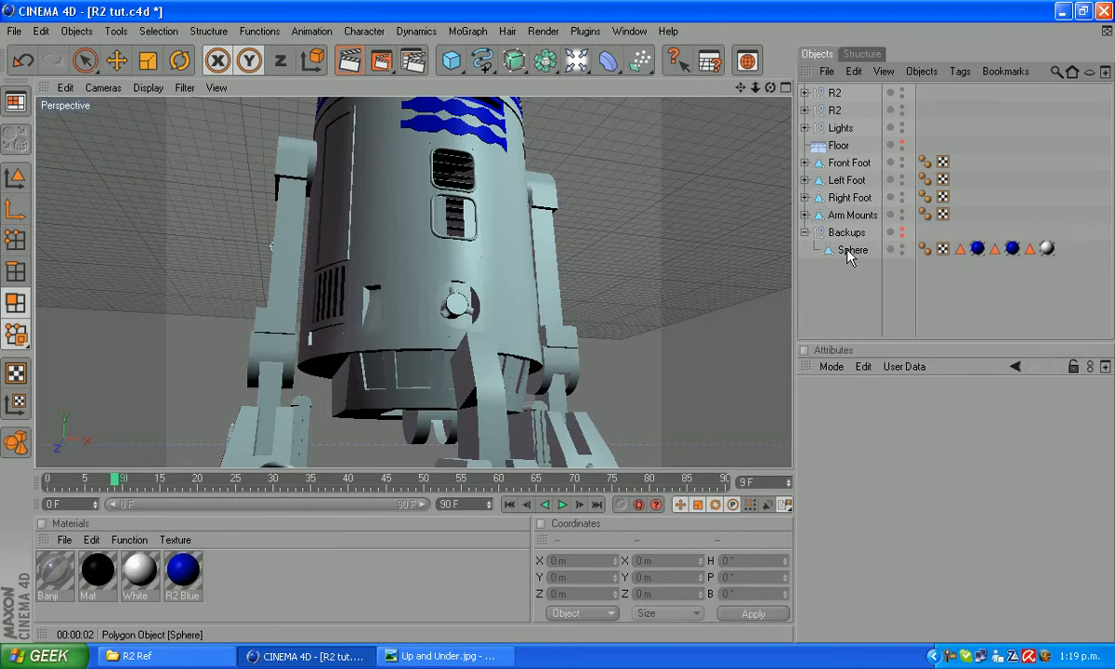
pyautogui.click(848, 251)
pyautogui.press('Delete')
# - Move the duplicated R2 group from the top of the object list into the emptied Backups group
pyautogui.moveTo(832, 93); pyautogui.dragTo(831, 237)
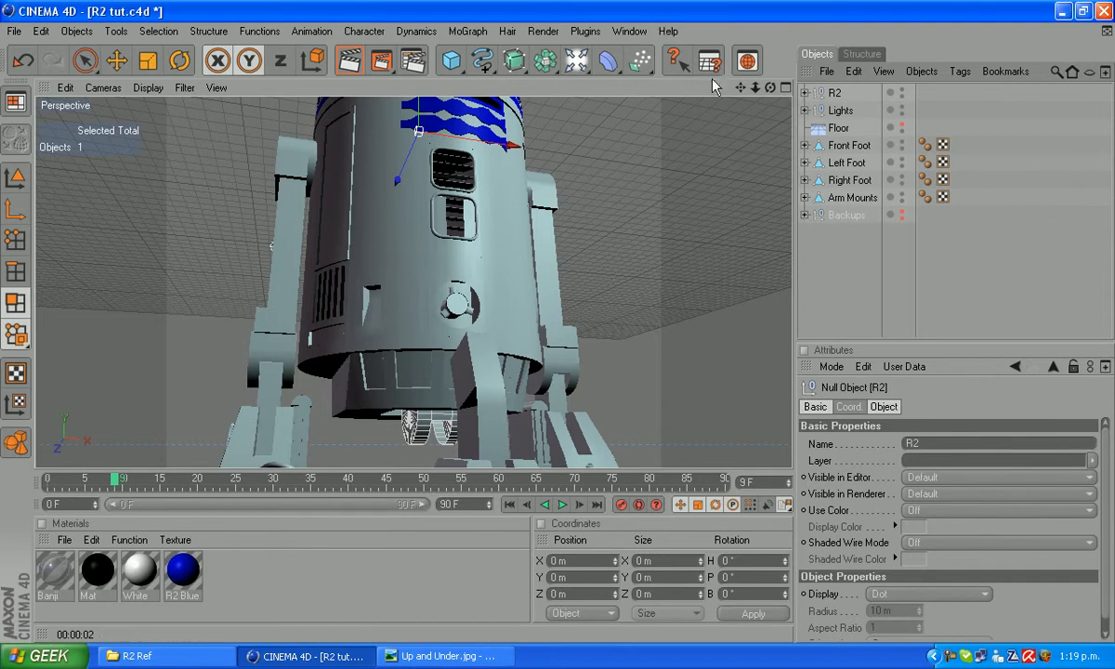
pyautogui.moveTo(771, 87); pyautogui.dragTo(300, 295)
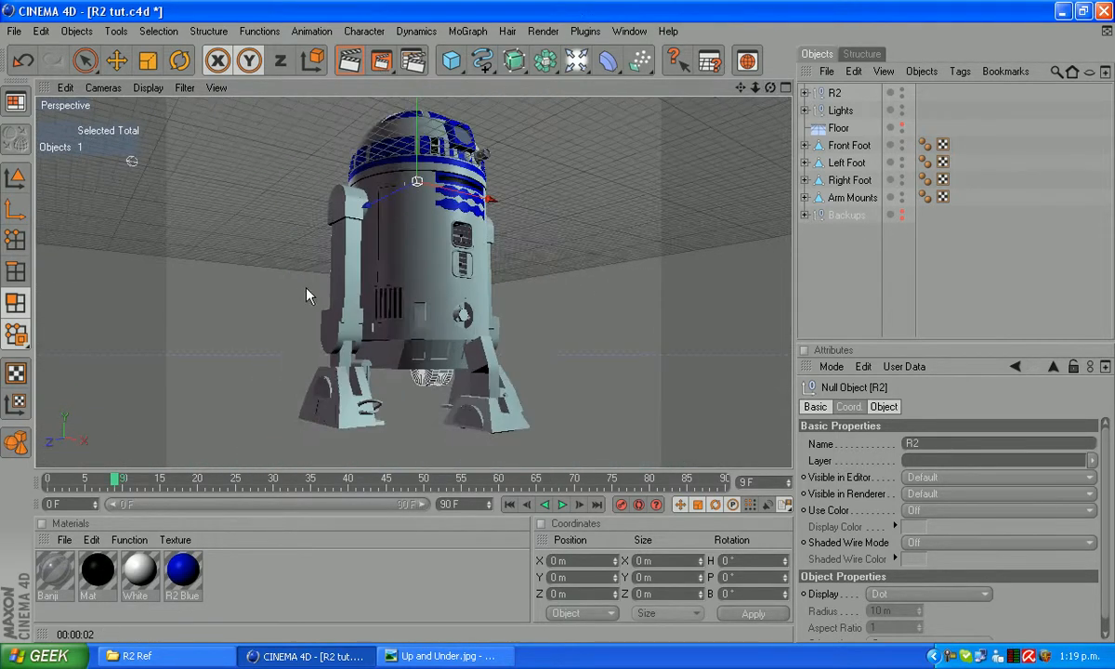
pyautogui.moveTo(754, 90); pyautogui.dragTo(493, 363)
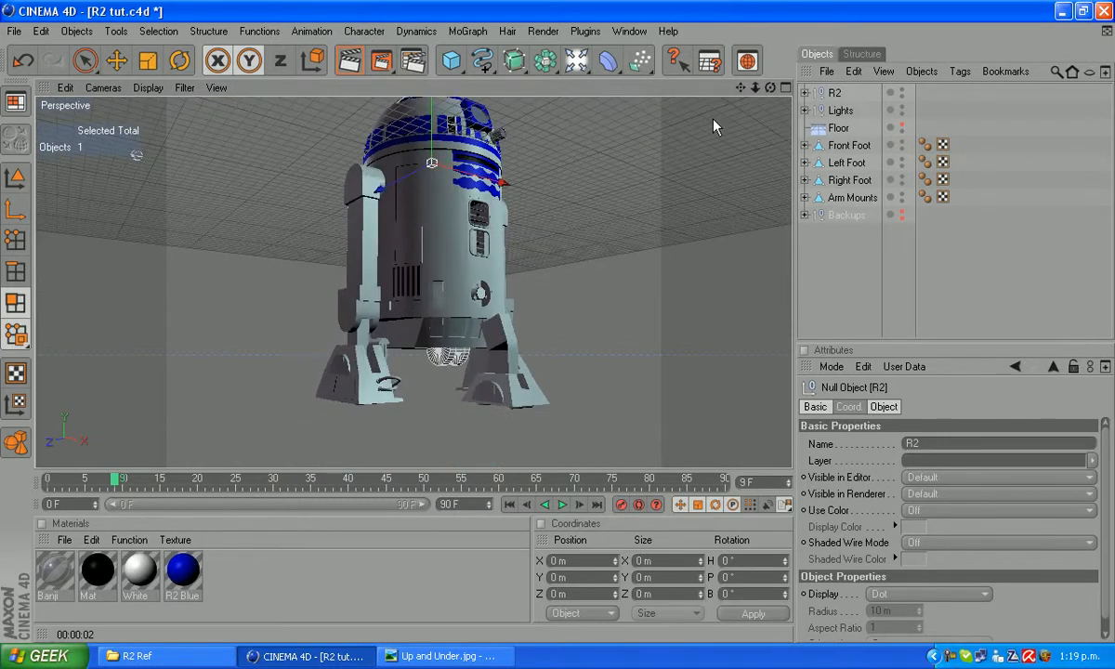